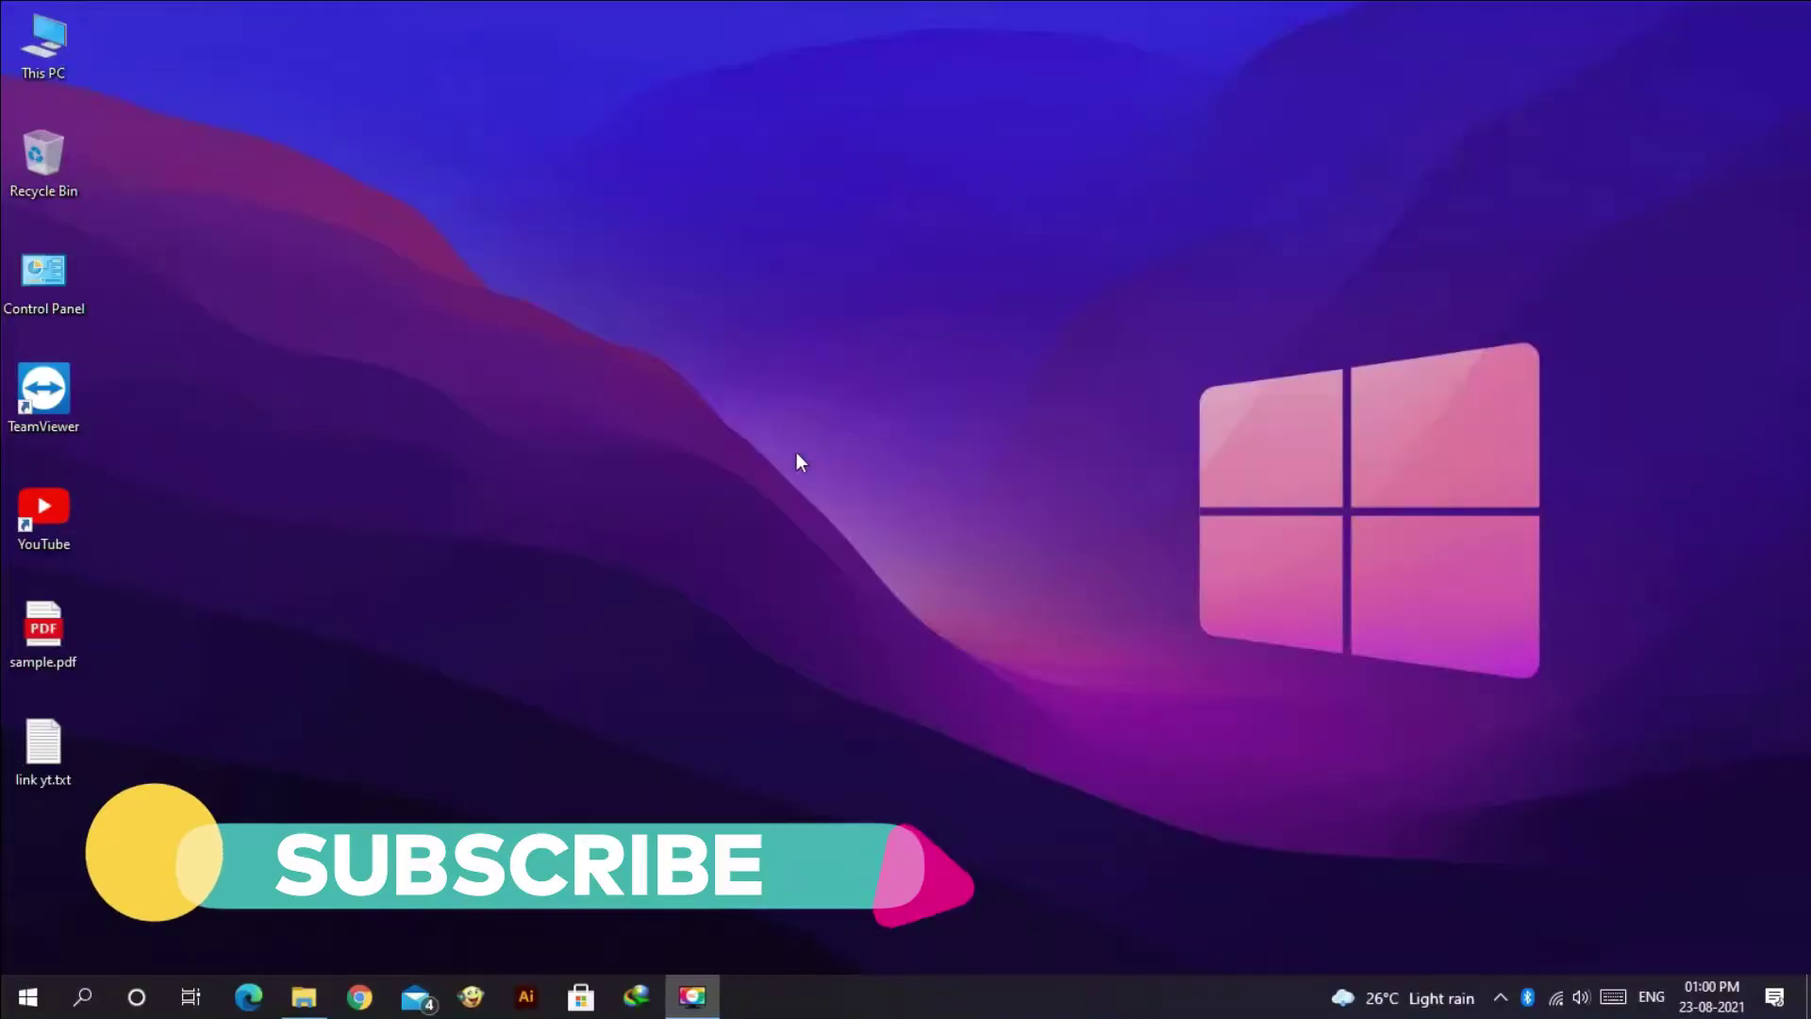
Open sample.pdf from the desktop in Microsoft Edge using Open with
right_click(53, 637)
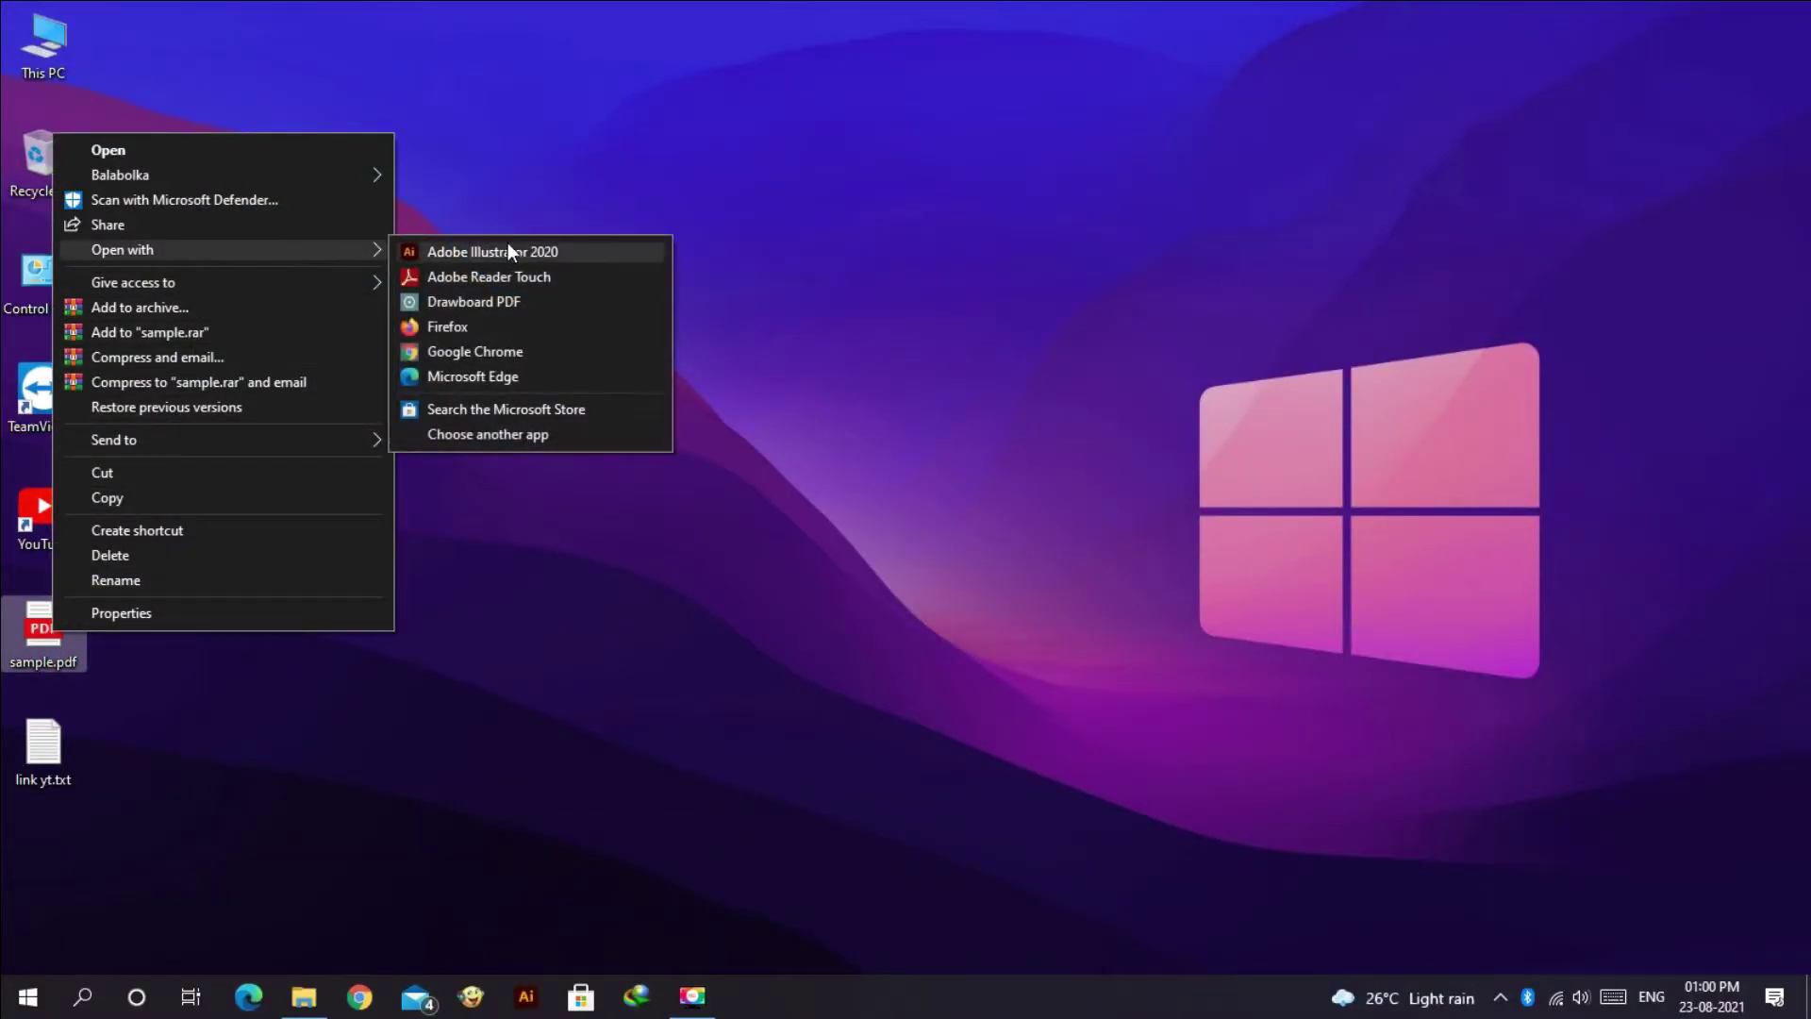
mouse_move(122, 249)
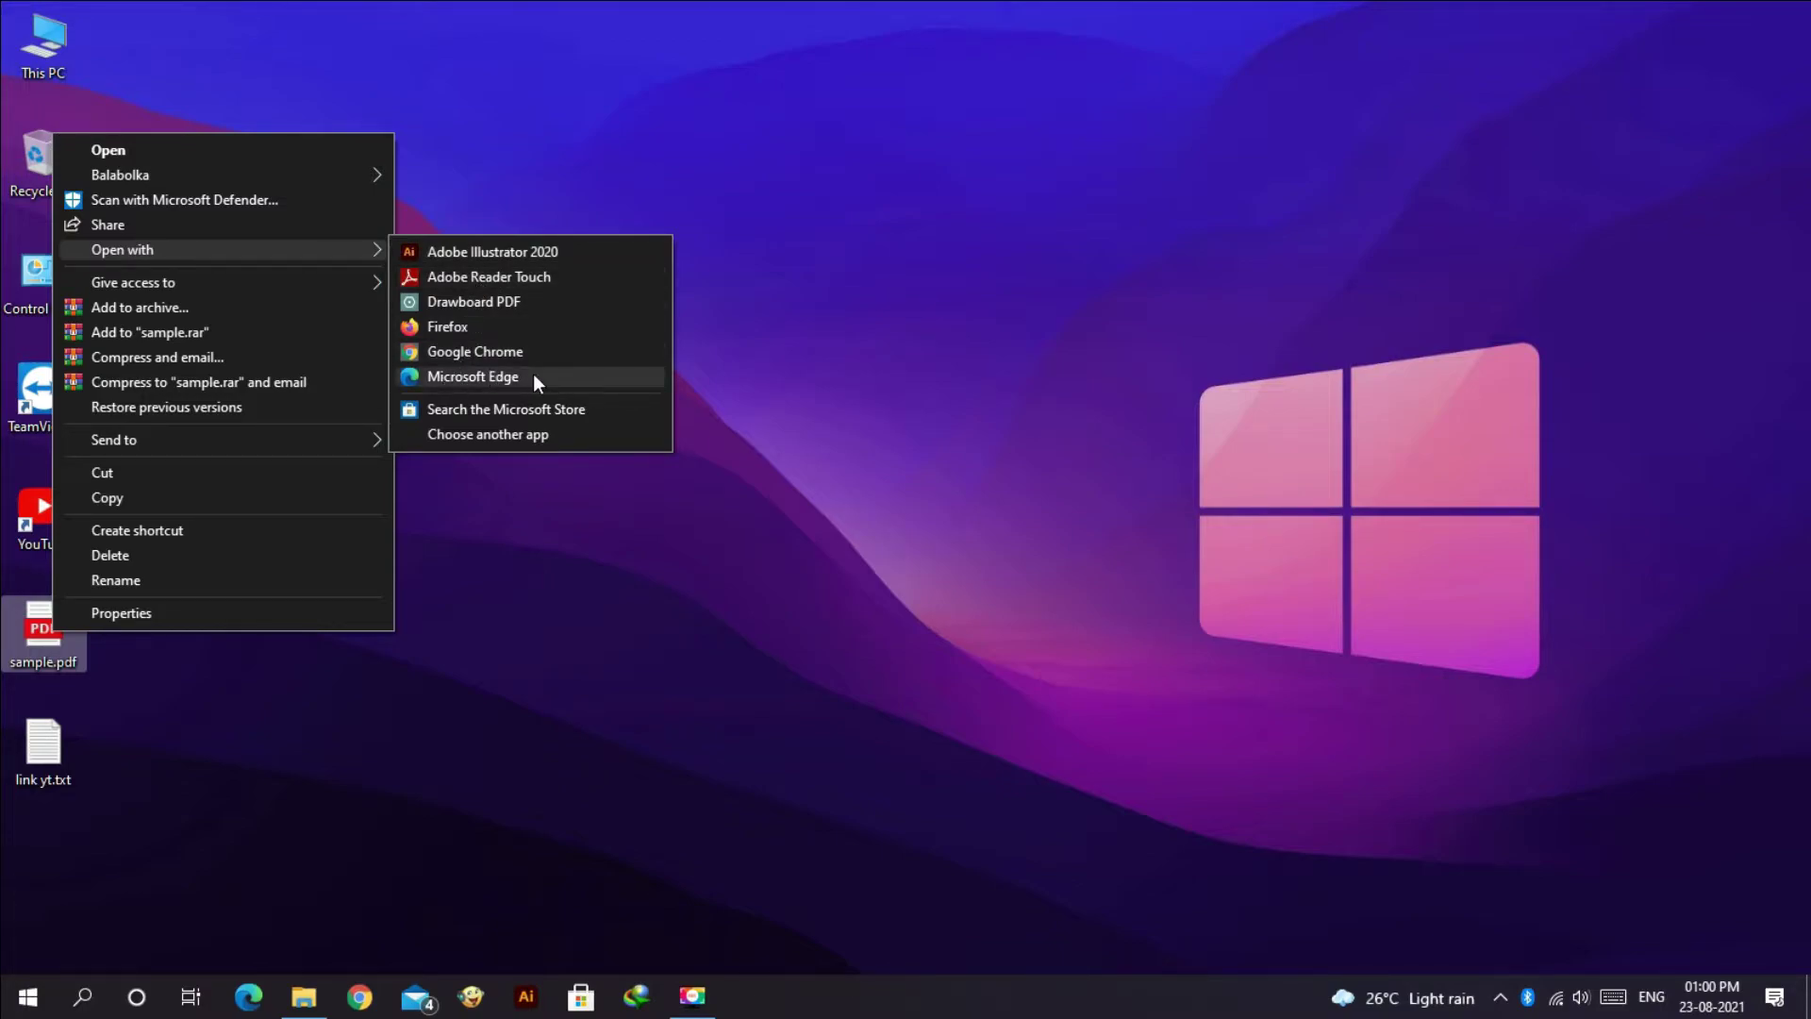
left_click(505, 375)
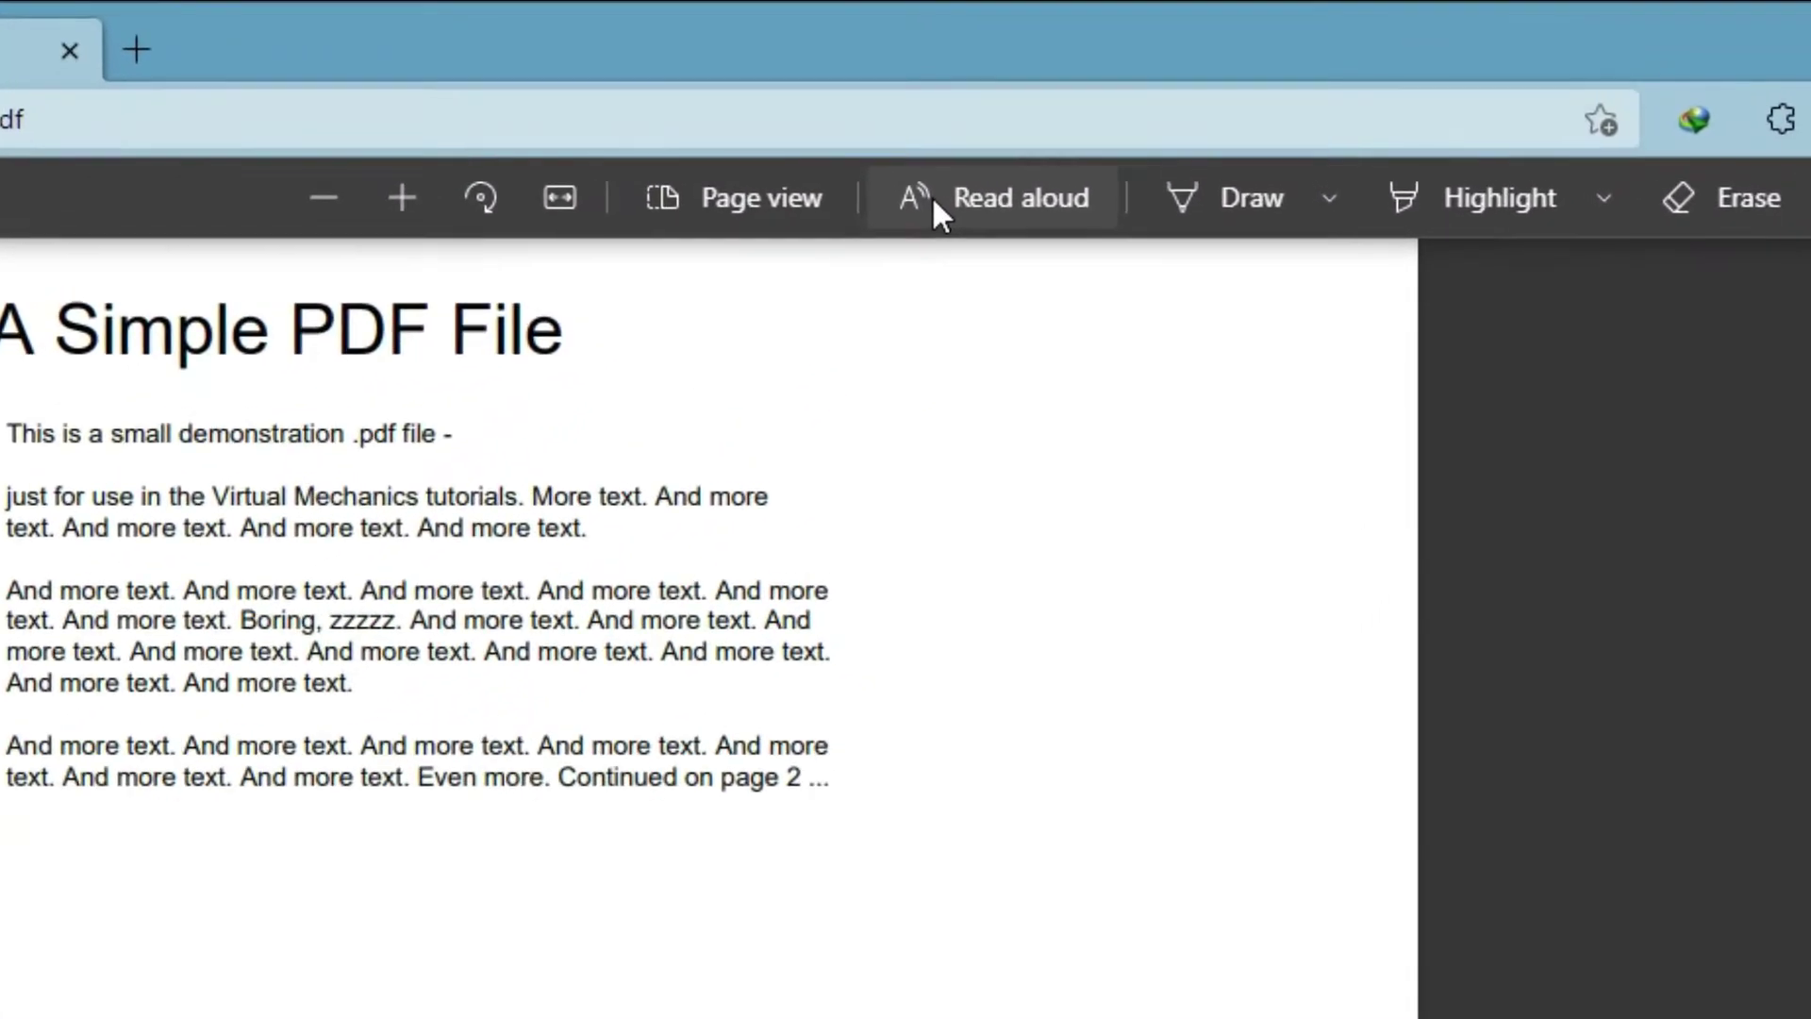
Start Read aloud on the PDF and raise the voice speed toward Normal
left_click(933, 196)
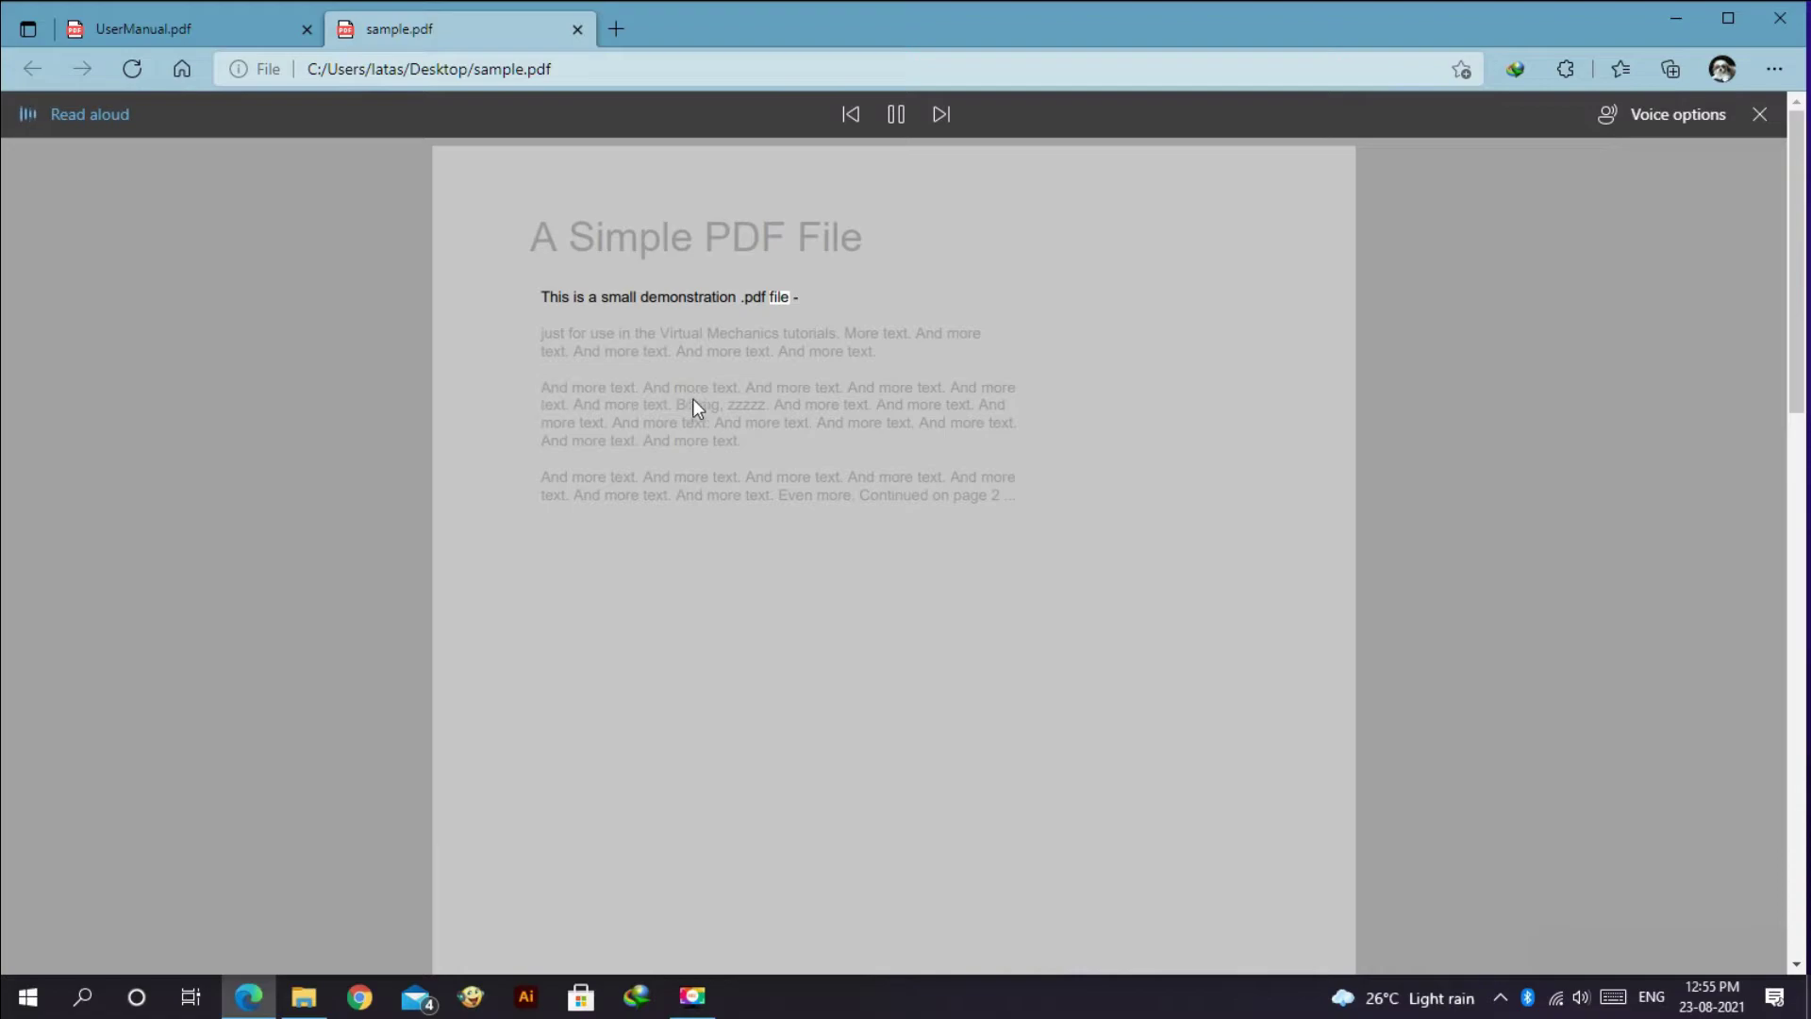
left_click(1663, 113)
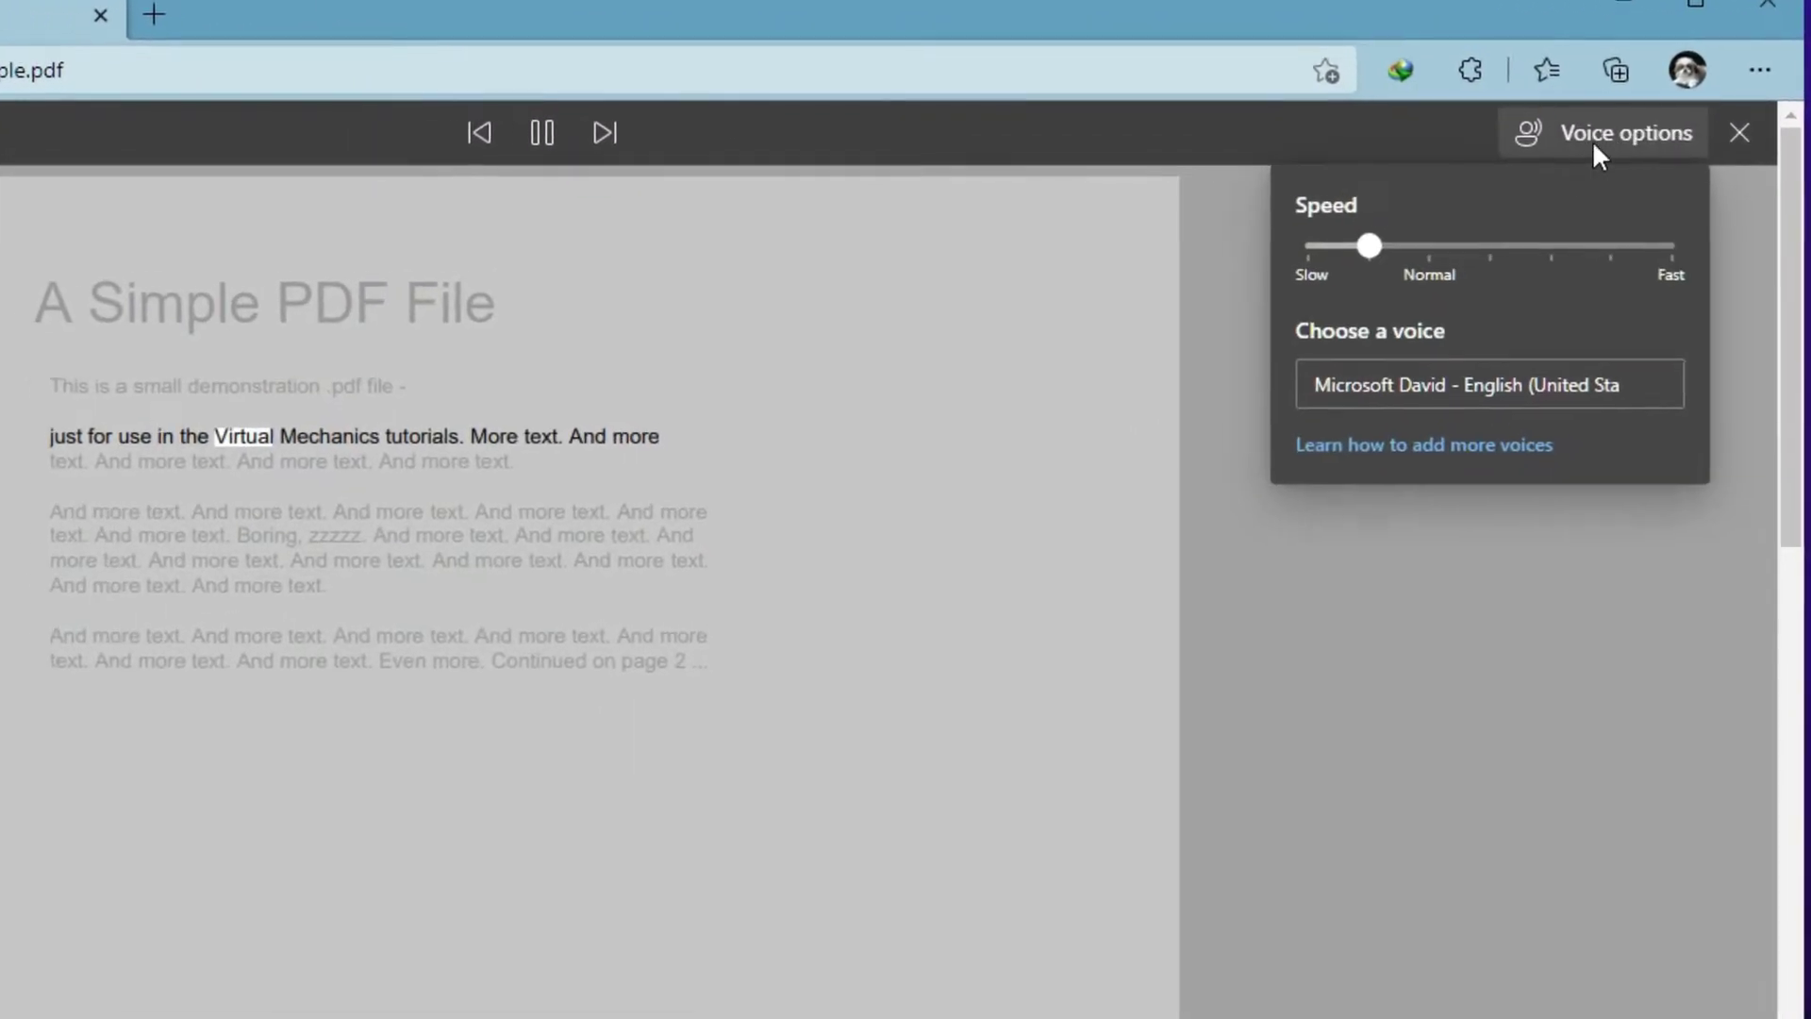
left_click_drag(1320, 266, 1518, 266)
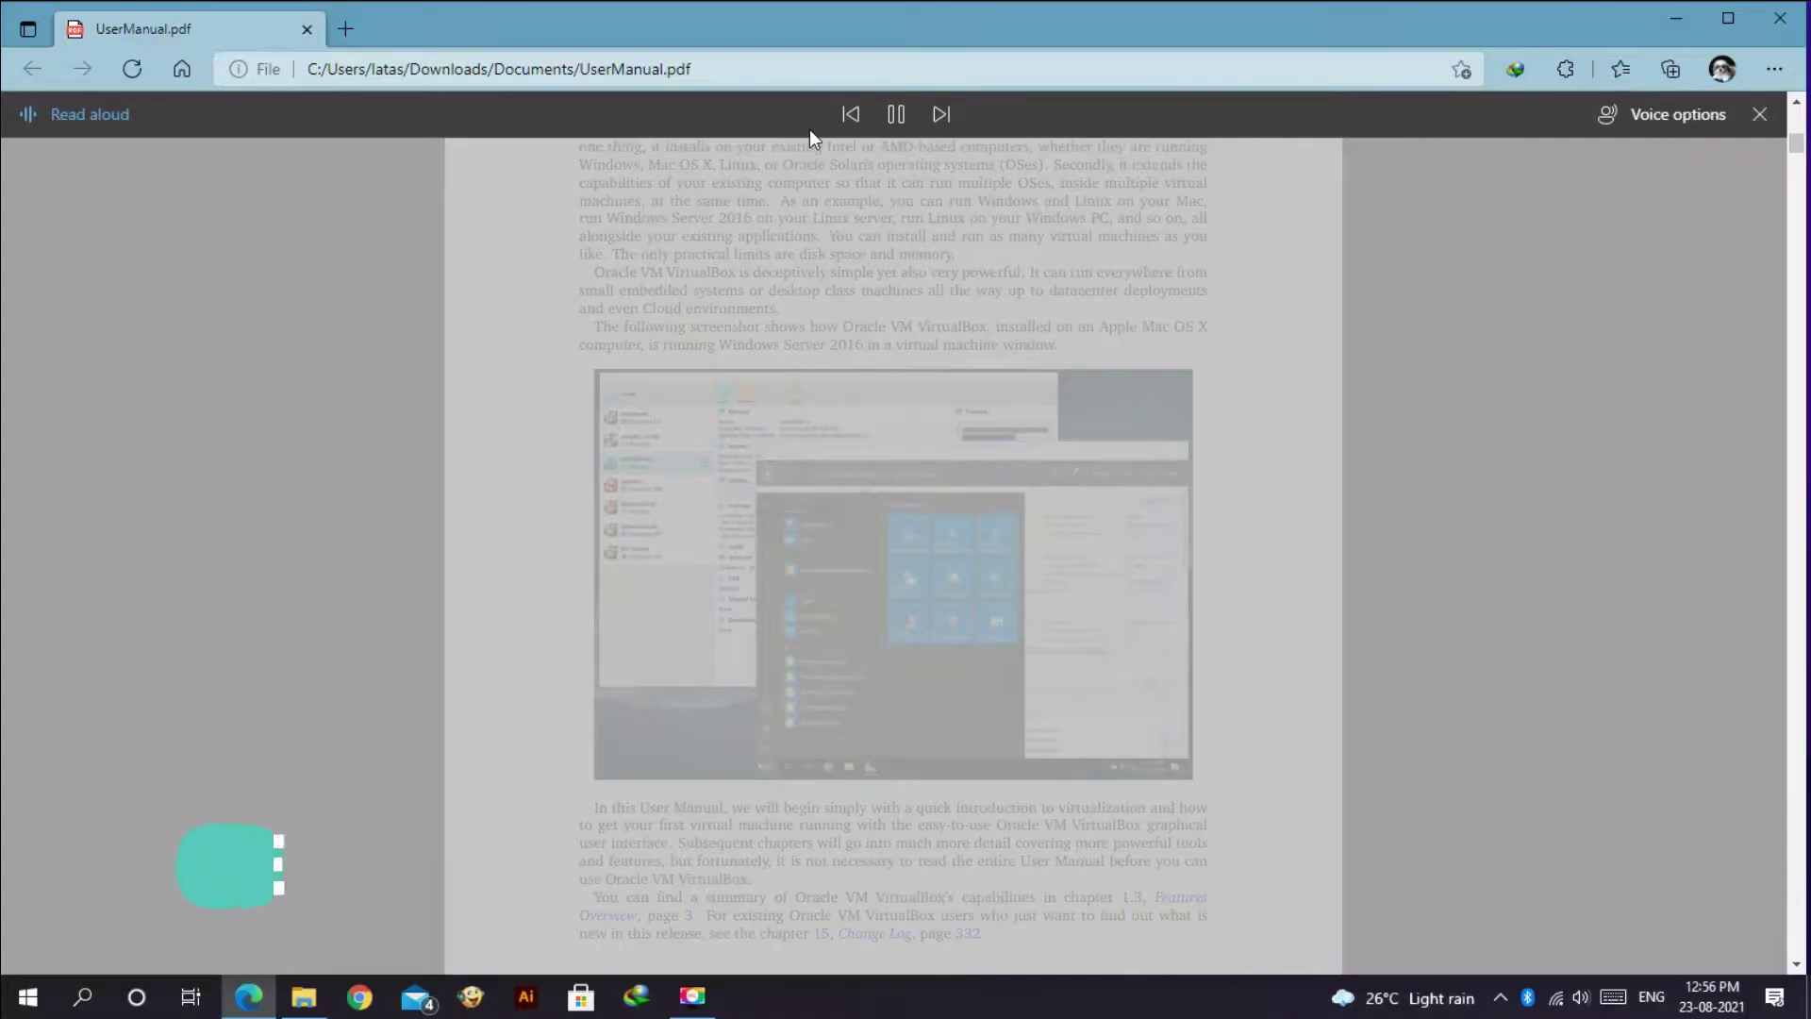
Switch the read-aloud voice to Microsoft Mark
left_click(850, 113)
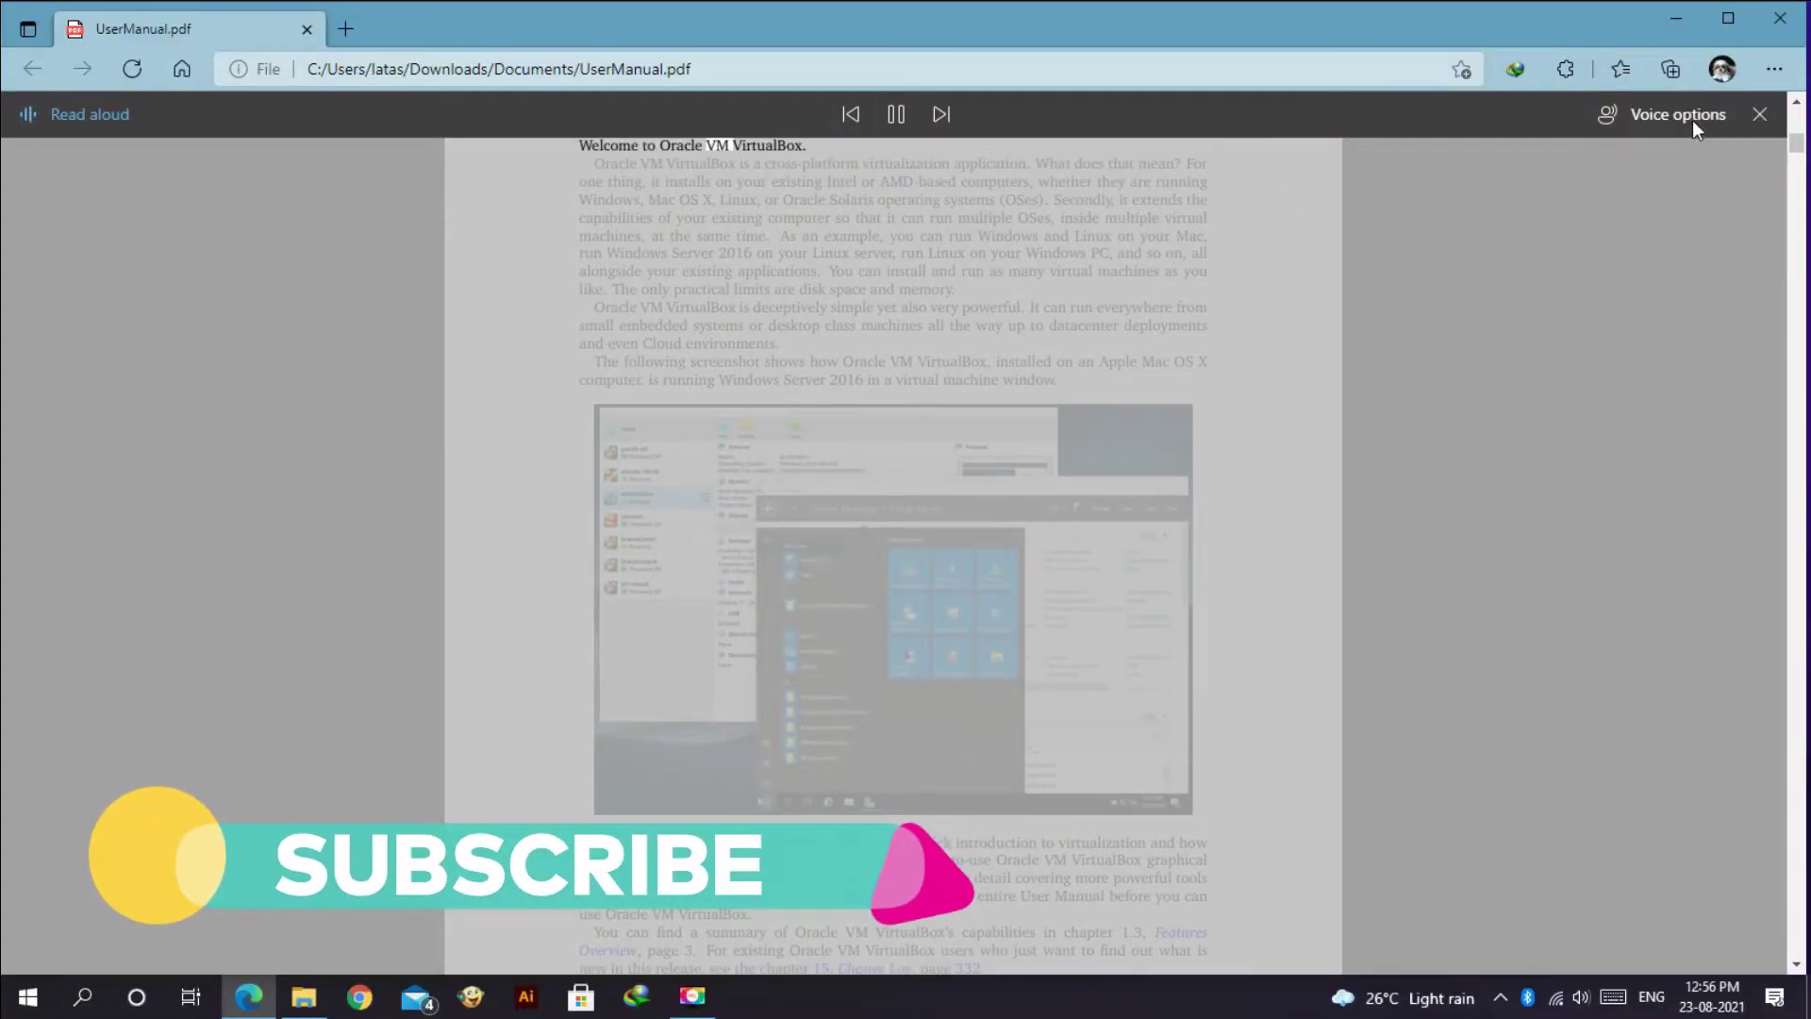
left_click(1677, 113)
left_click(1566, 303)
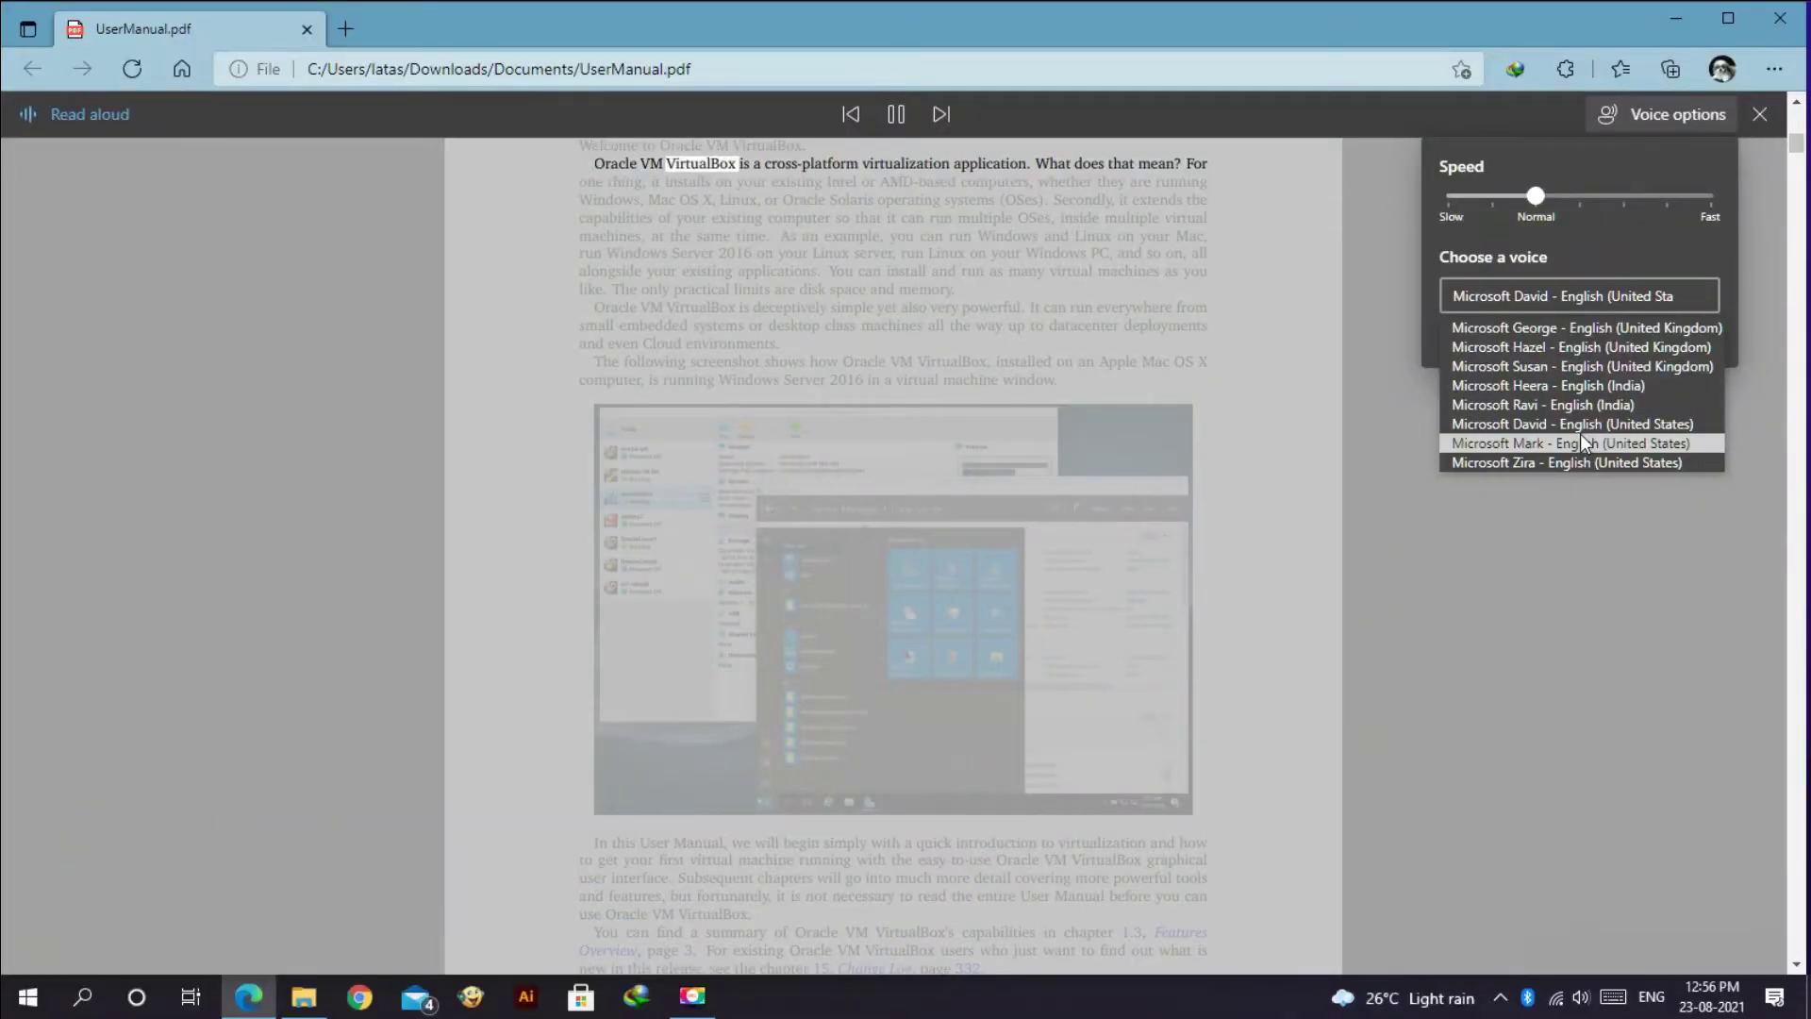
left_click(1581, 441)
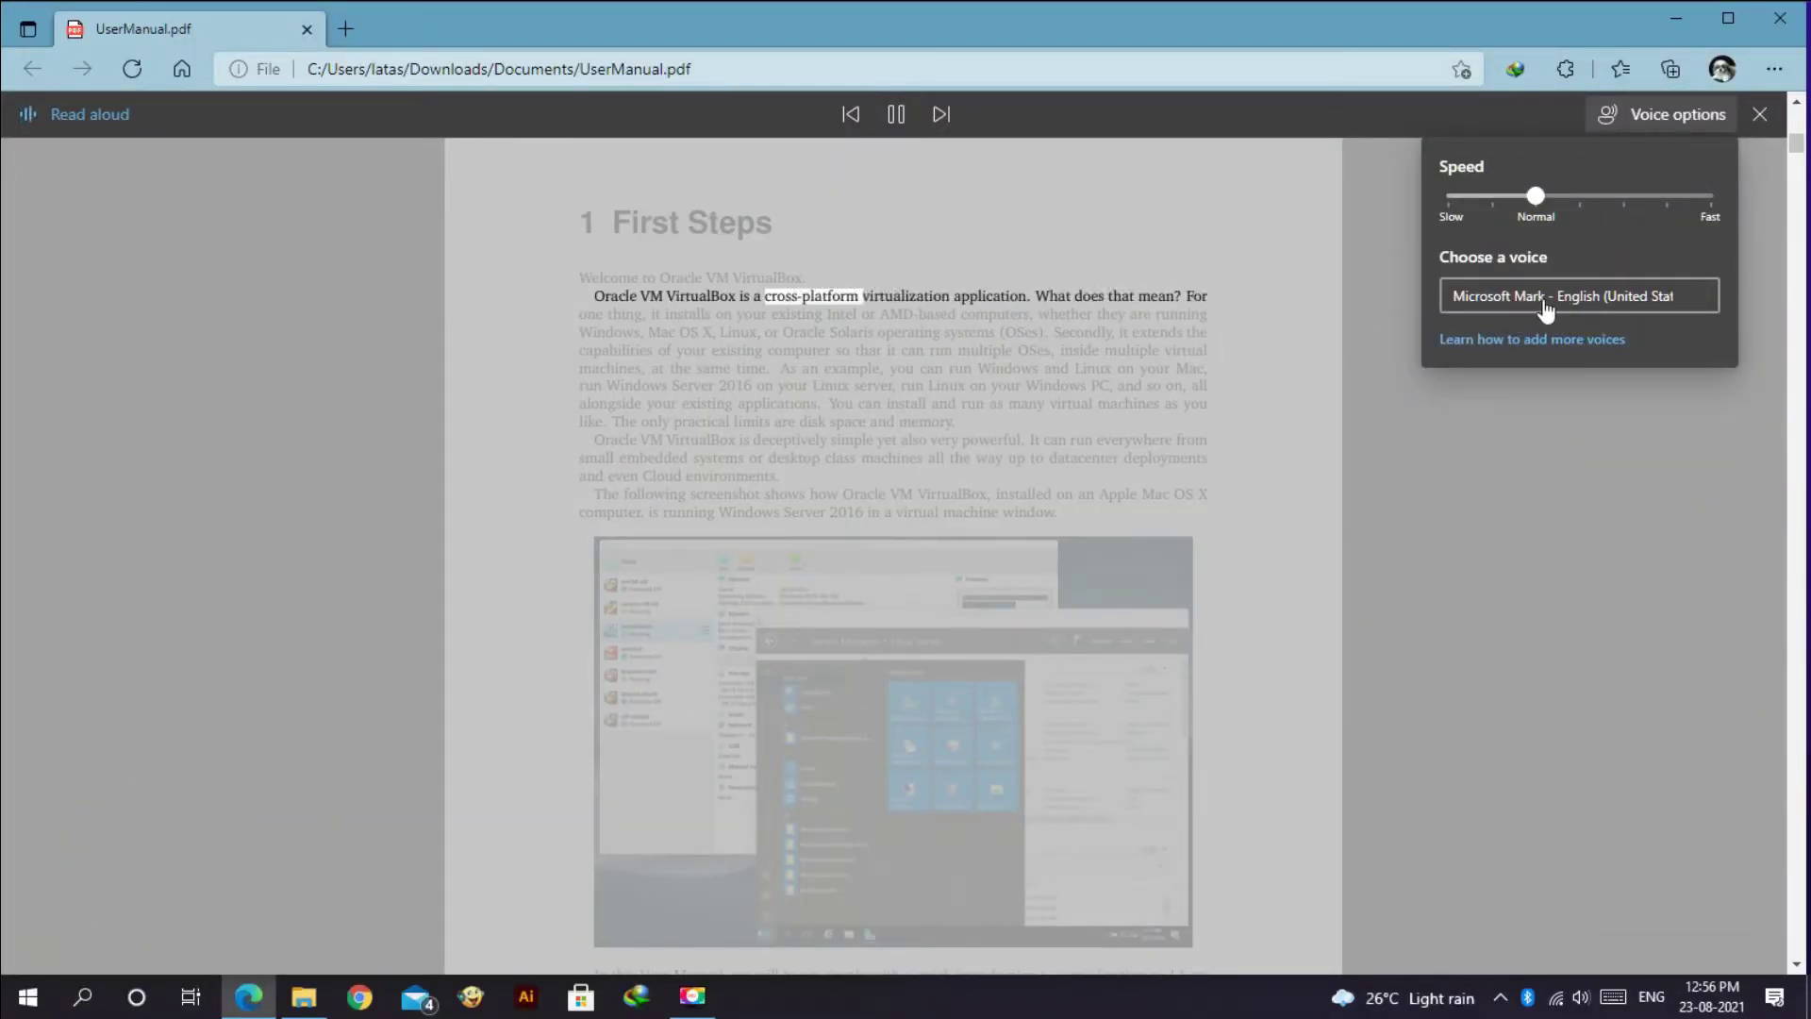
Change the voice to Microsoft Zira, then Microsoft George, and exit Read aloud
left_click(1591, 301)
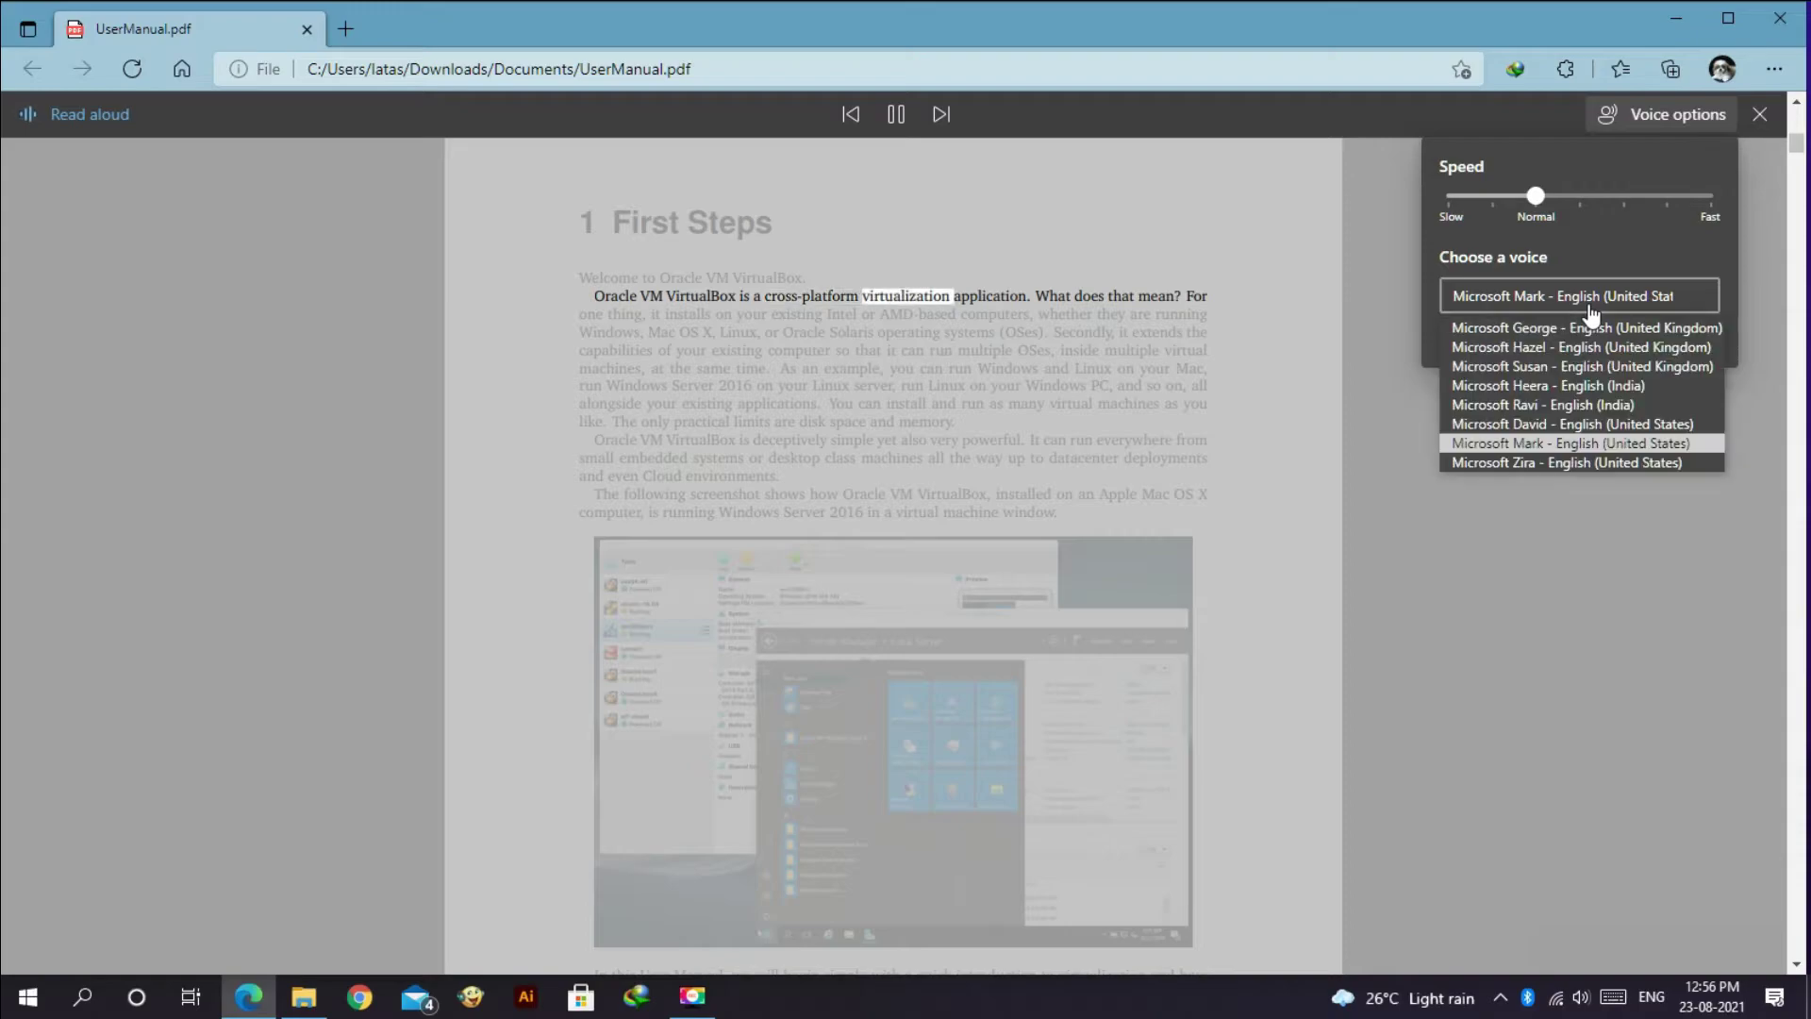
left_click(1538, 462)
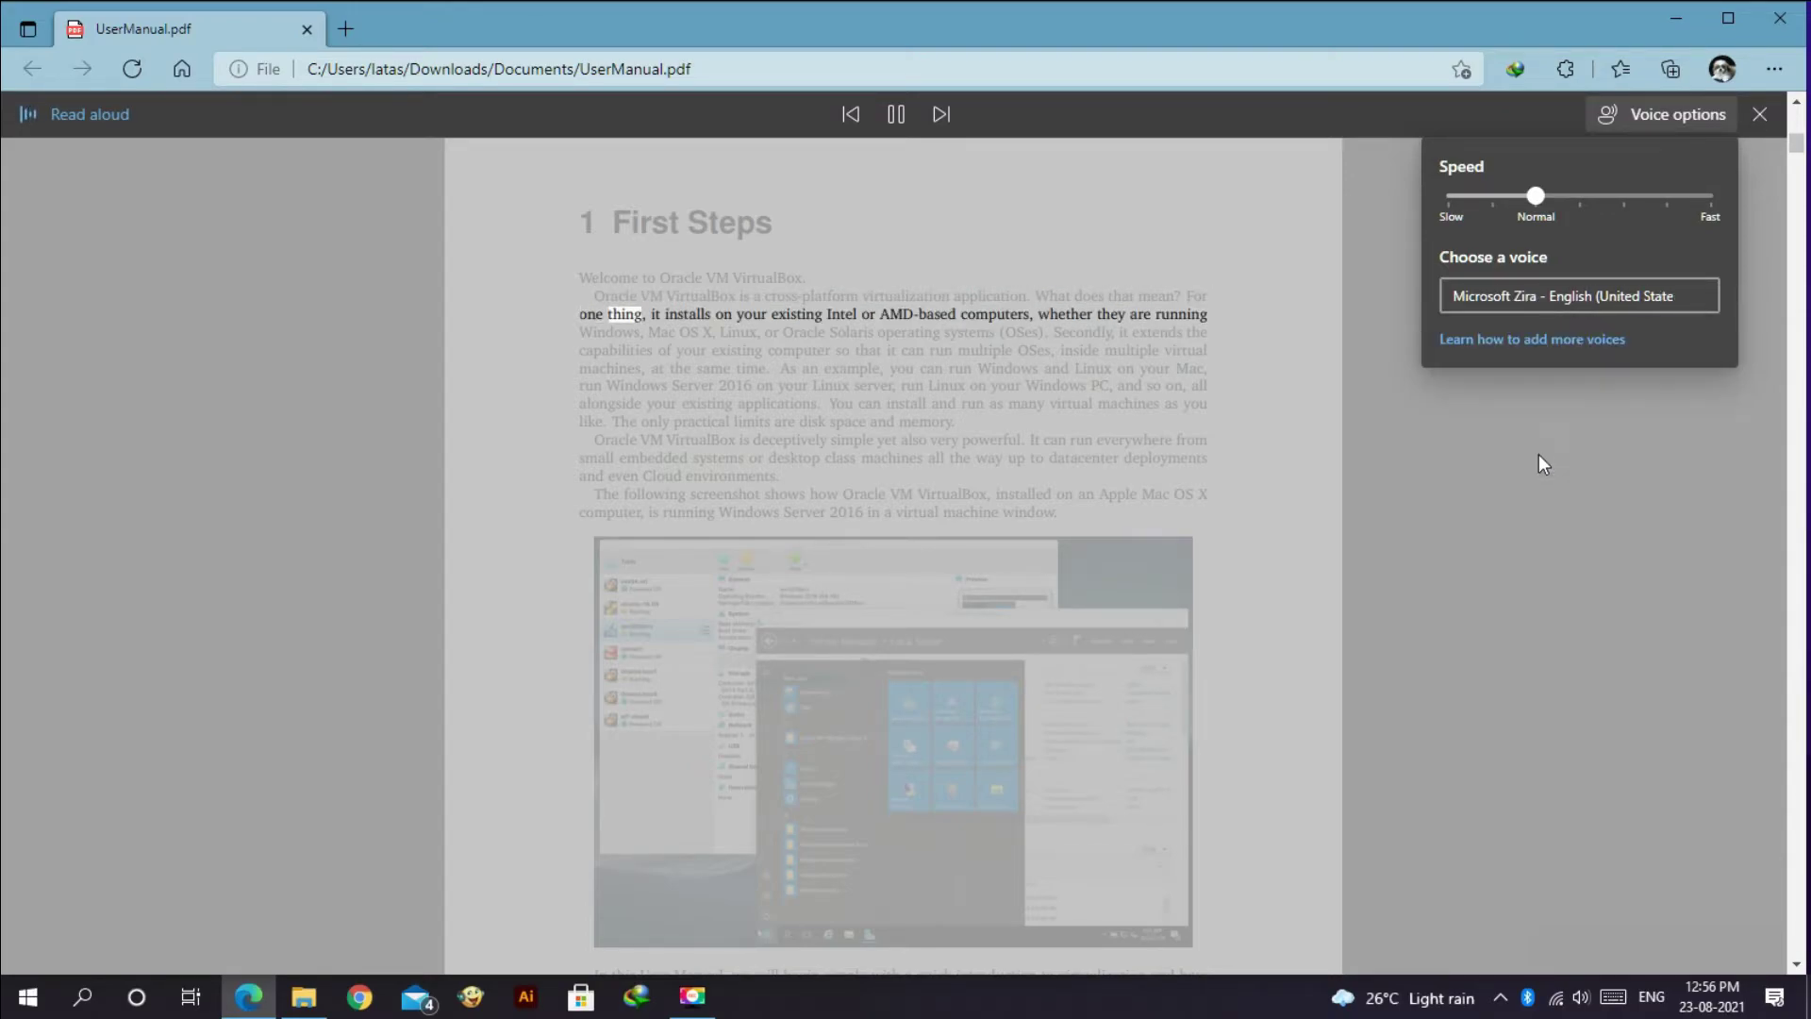
left_click(1584, 293)
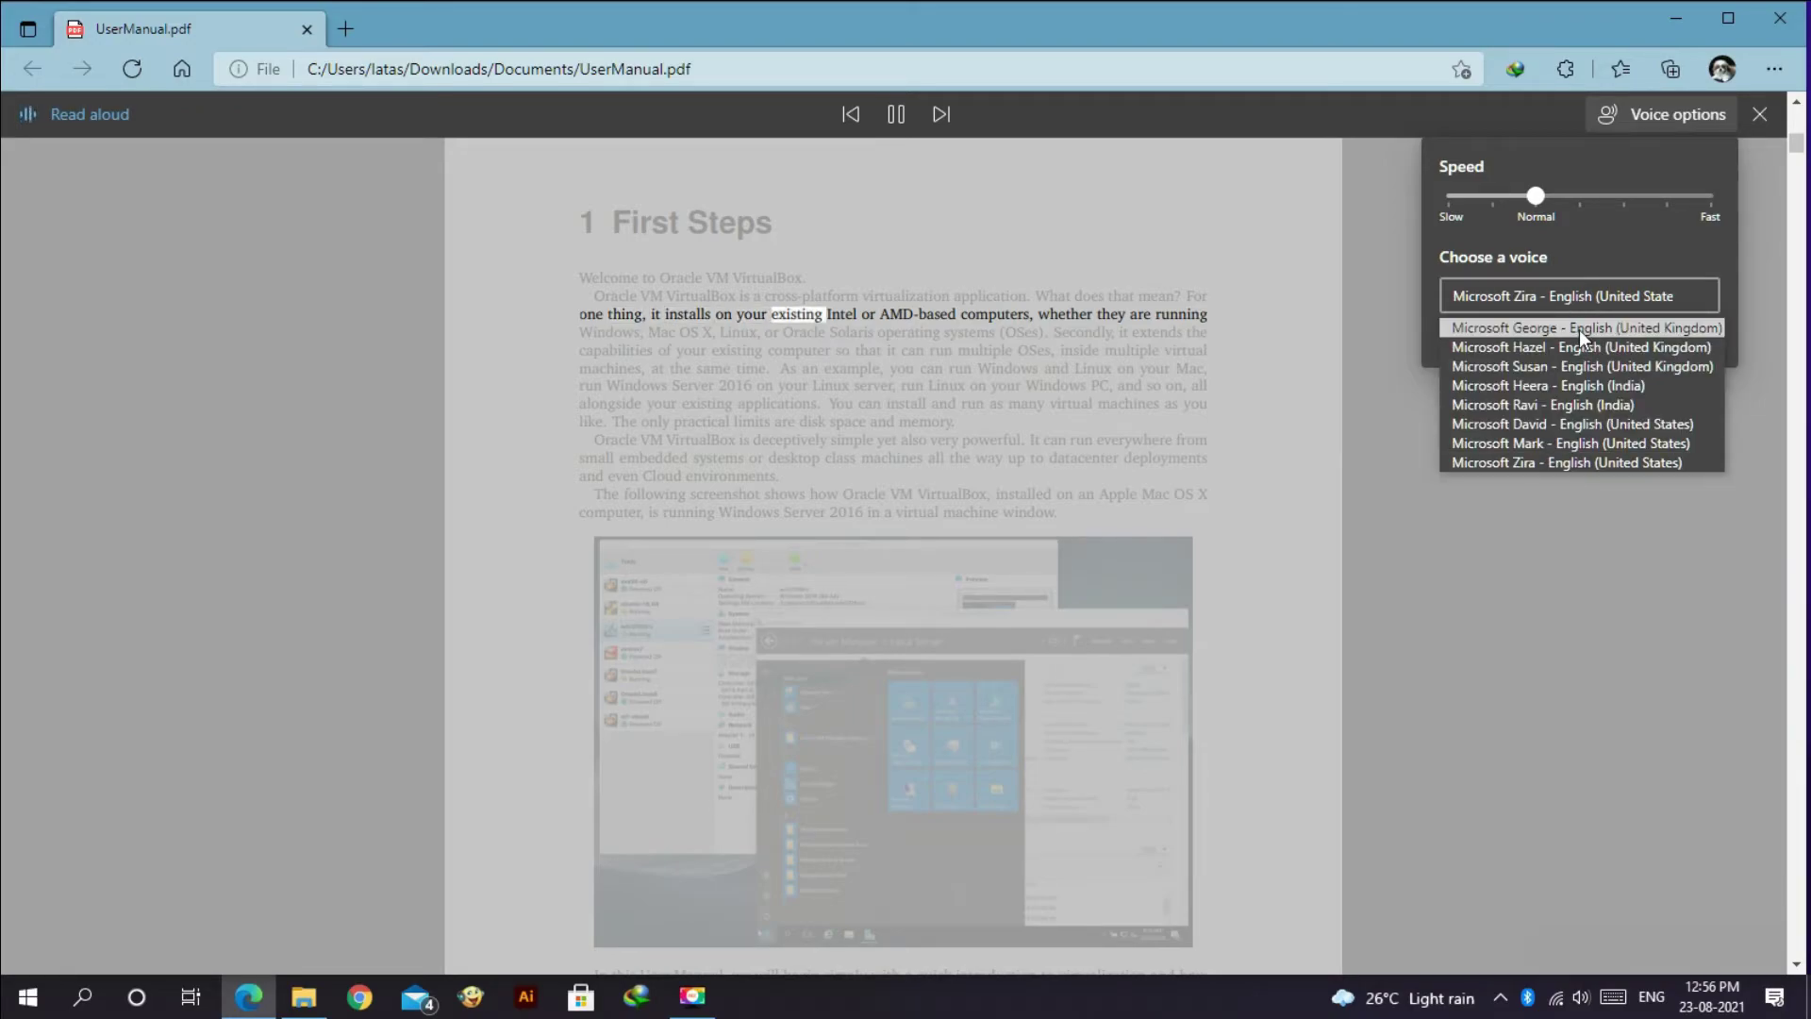
left_click(1579, 330)
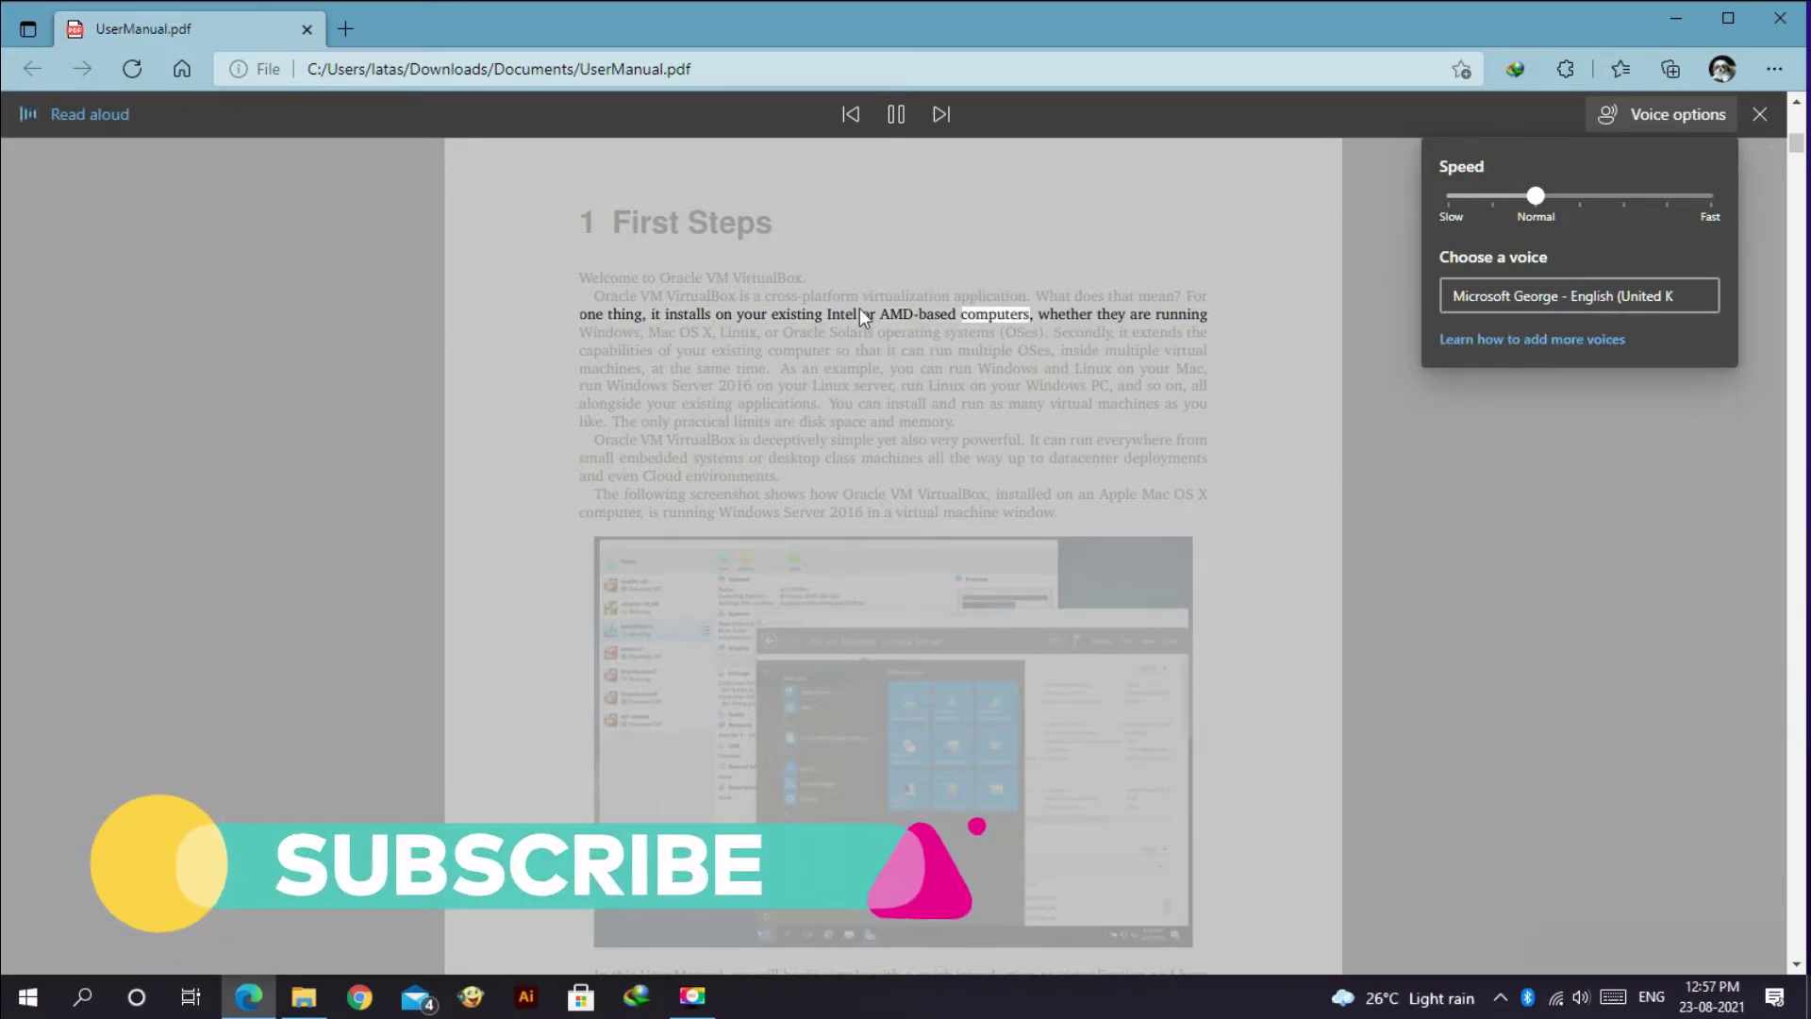
key("Escape")
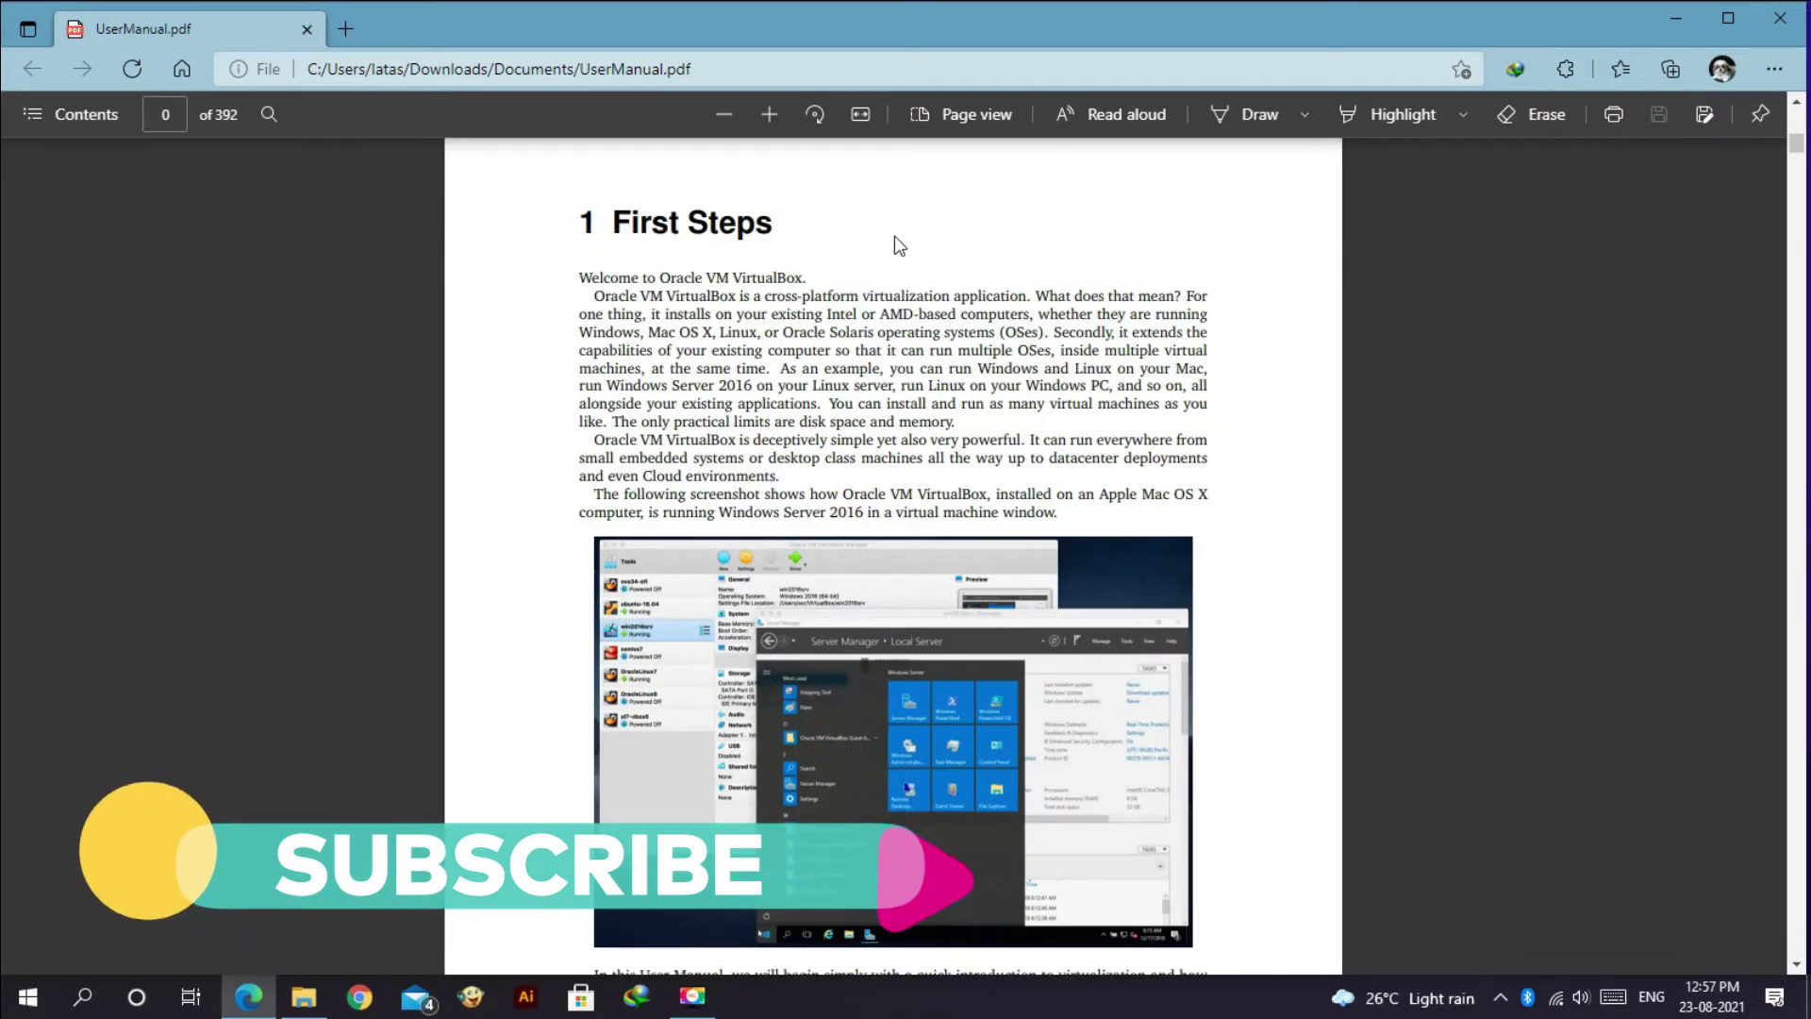
Search the web in the sidebar for the selected phrase 'VM VirtualBox'
left_click_drag(766, 295, 1023, 295)
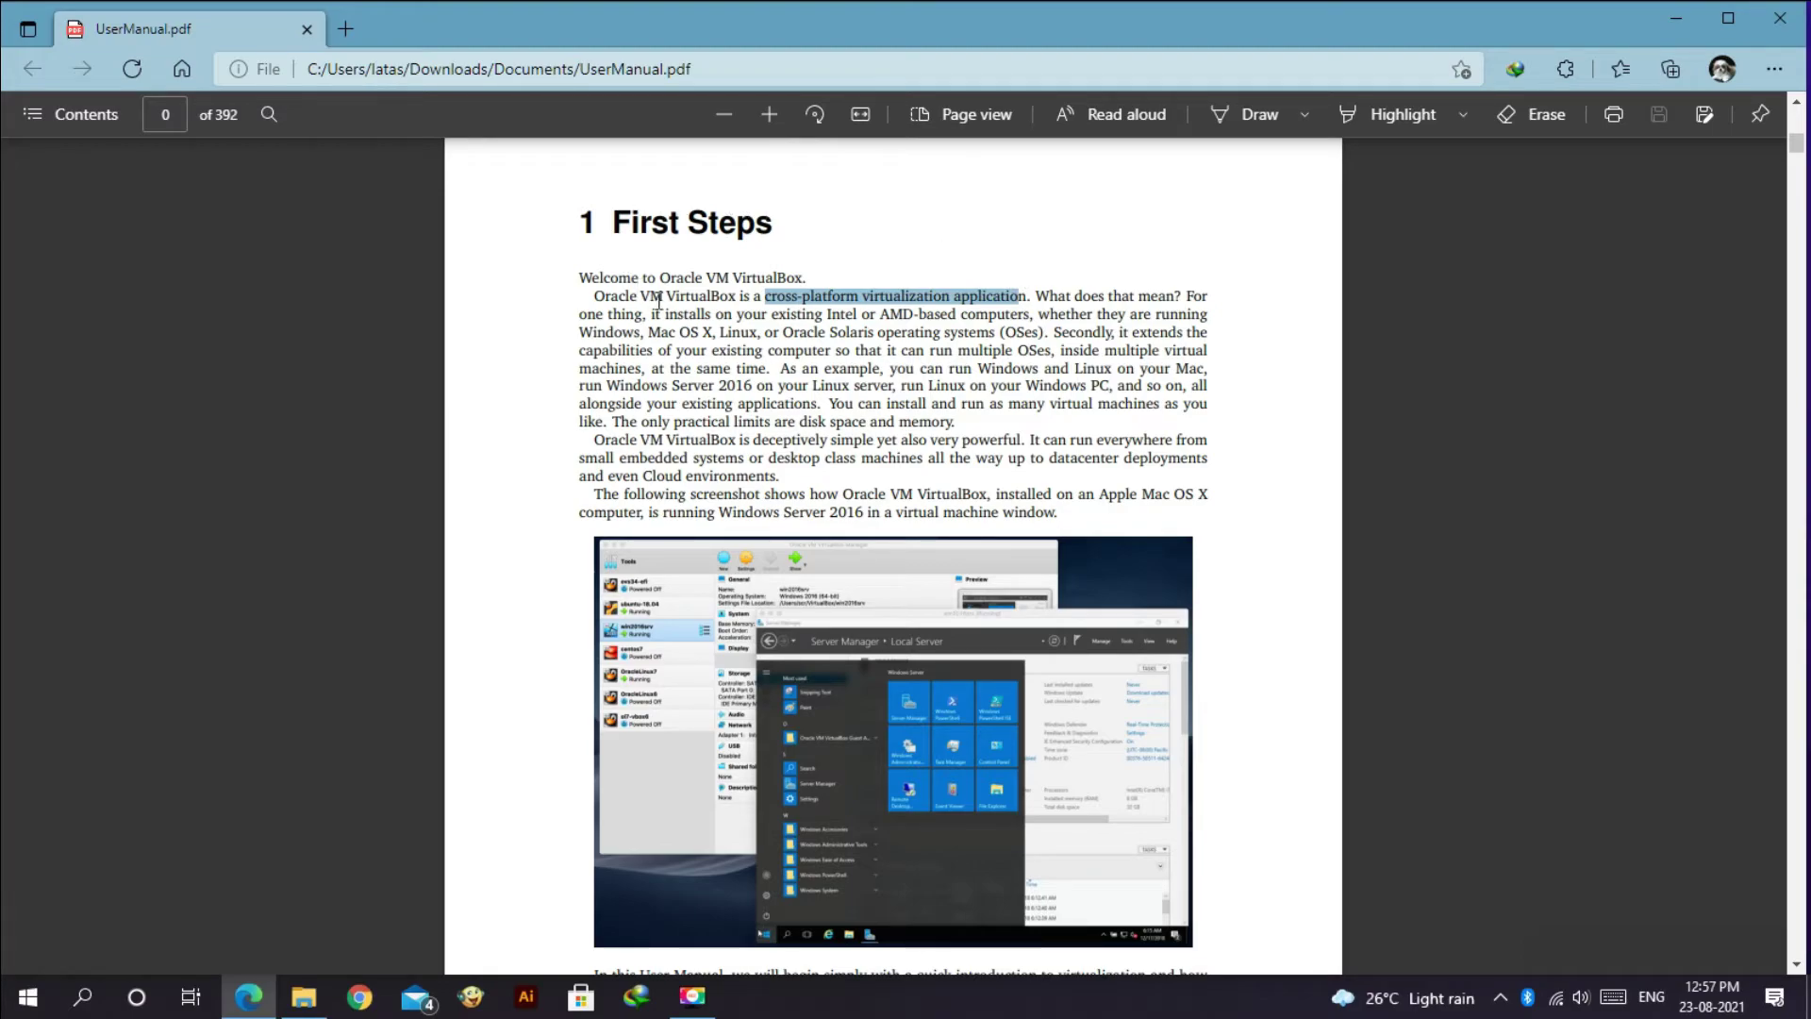
left_click_drag(642, 296, 736, 299)
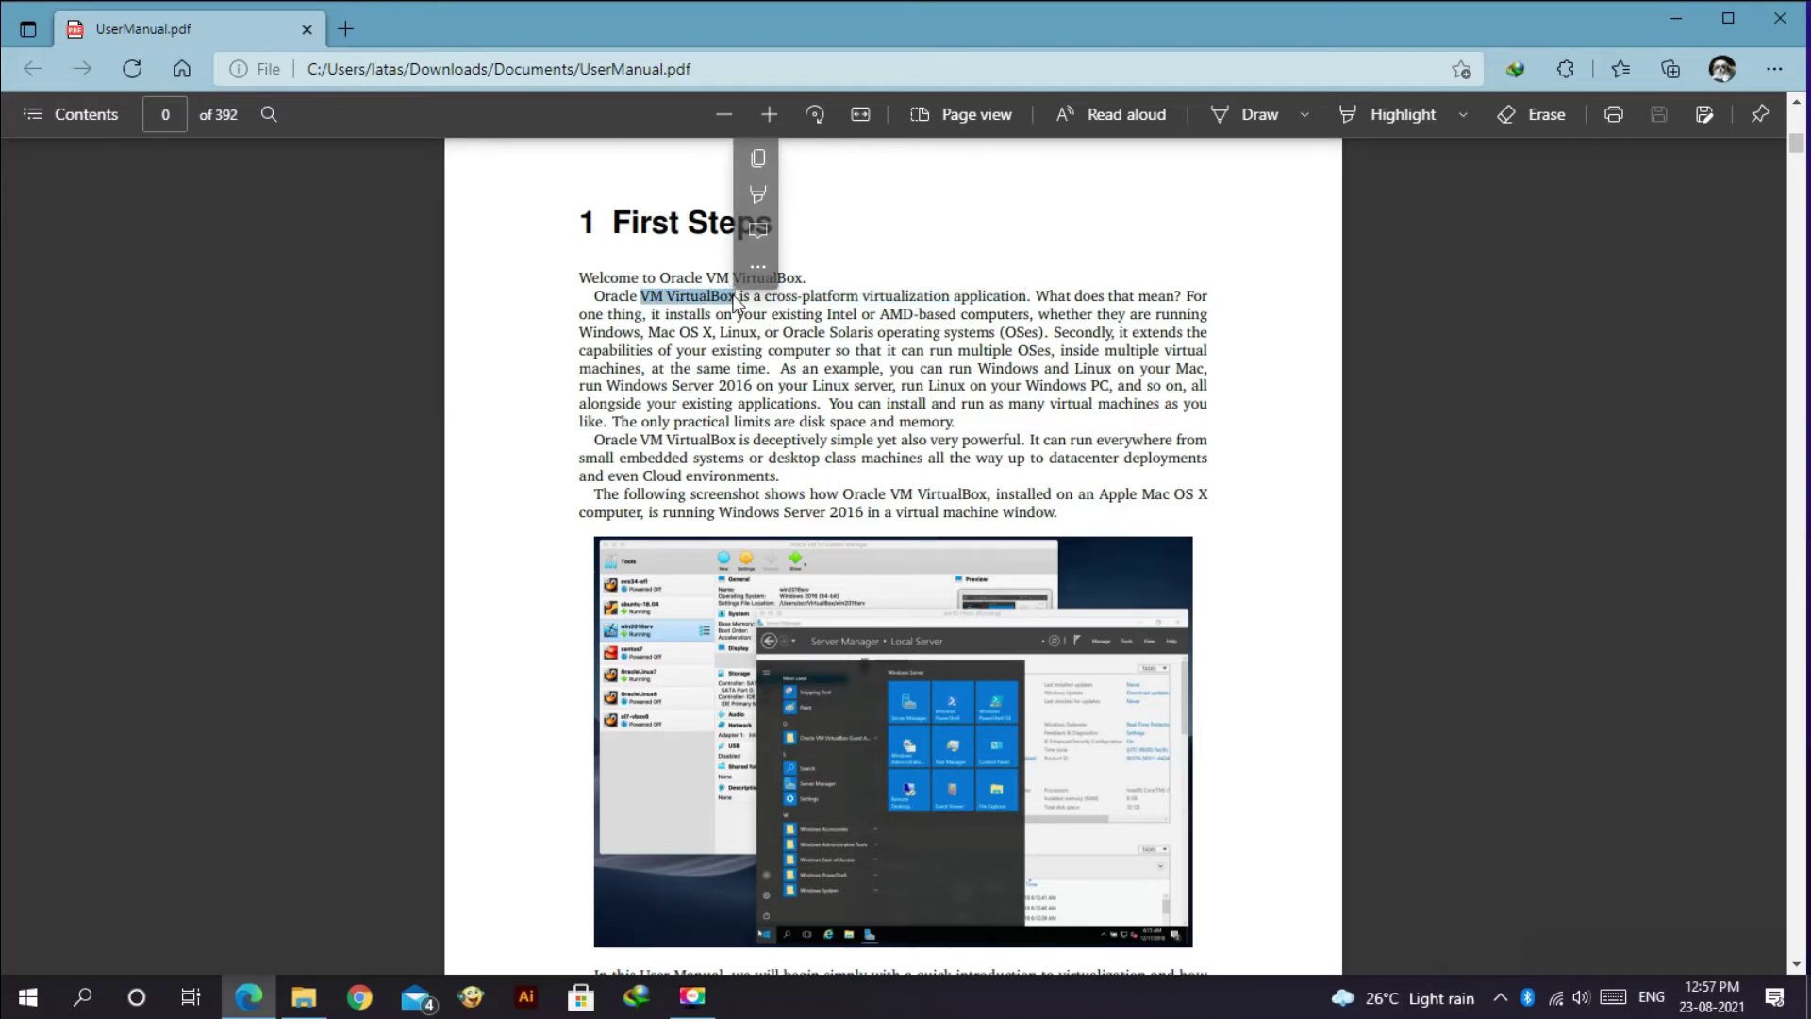
right_click(738, 302)
left_click(919, 478)
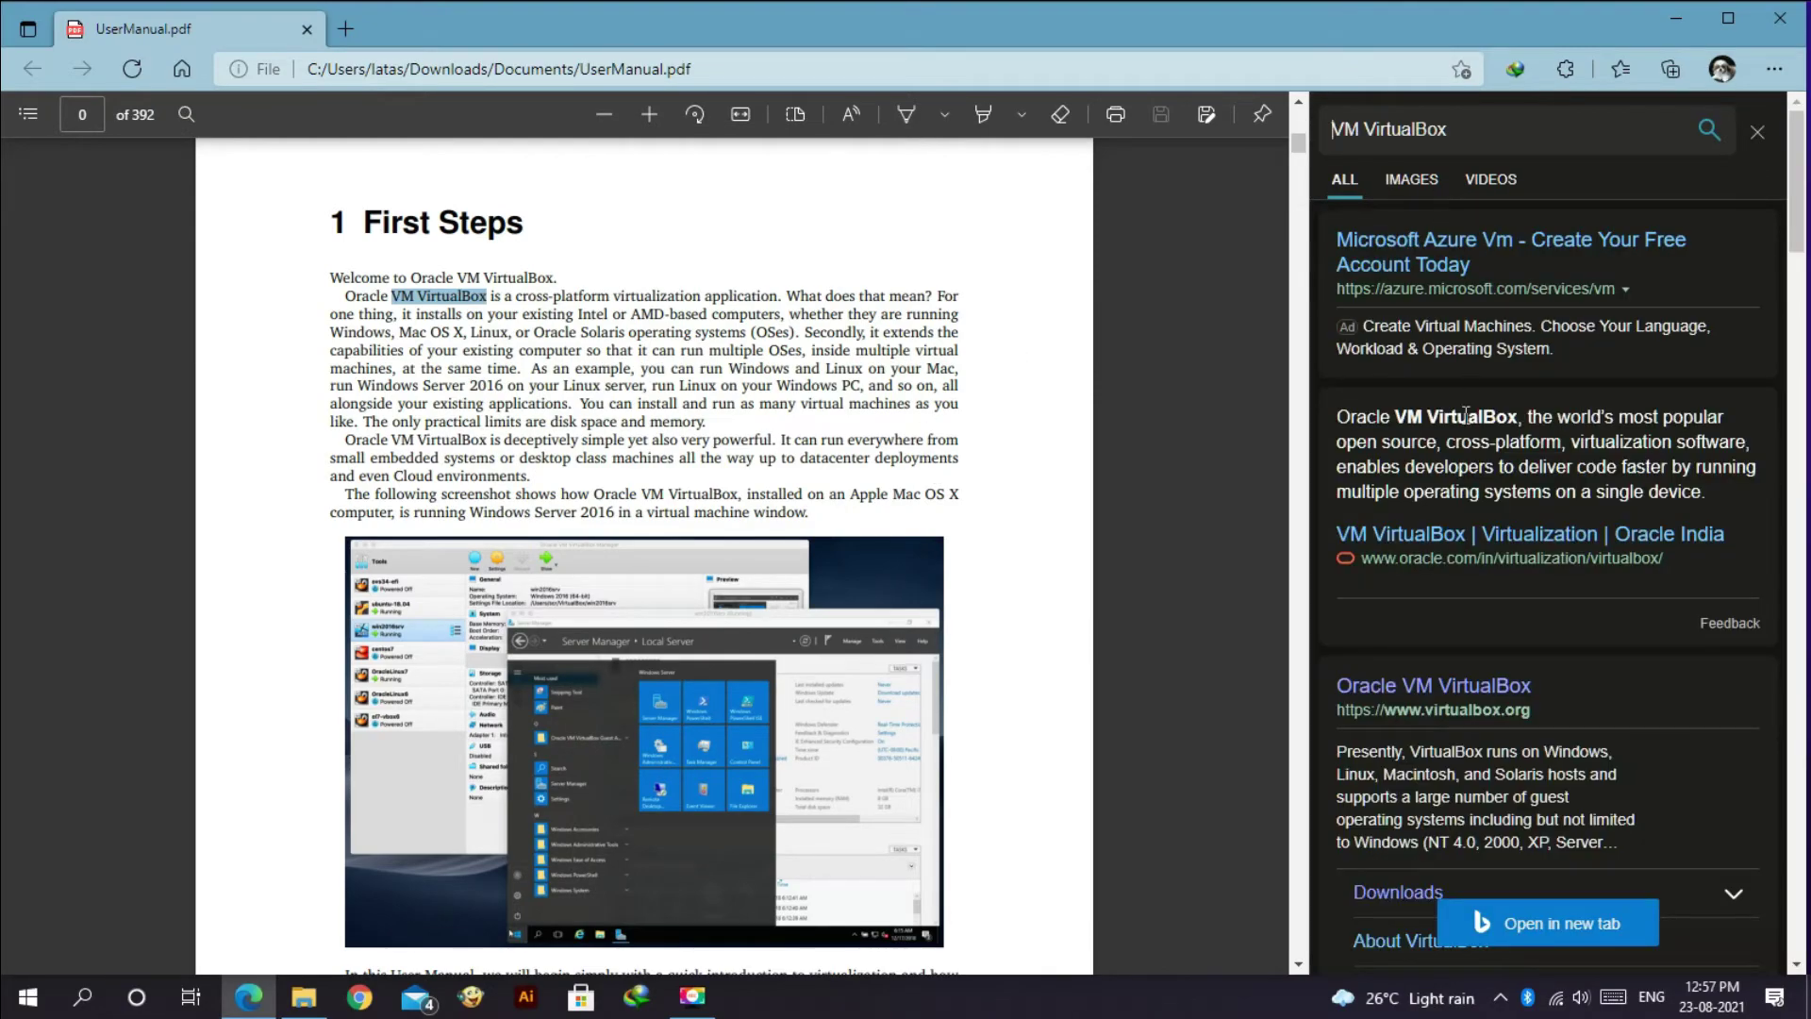
scroll(1462, 422, "down", 3)
scroll(1464, 423, "up", 3)
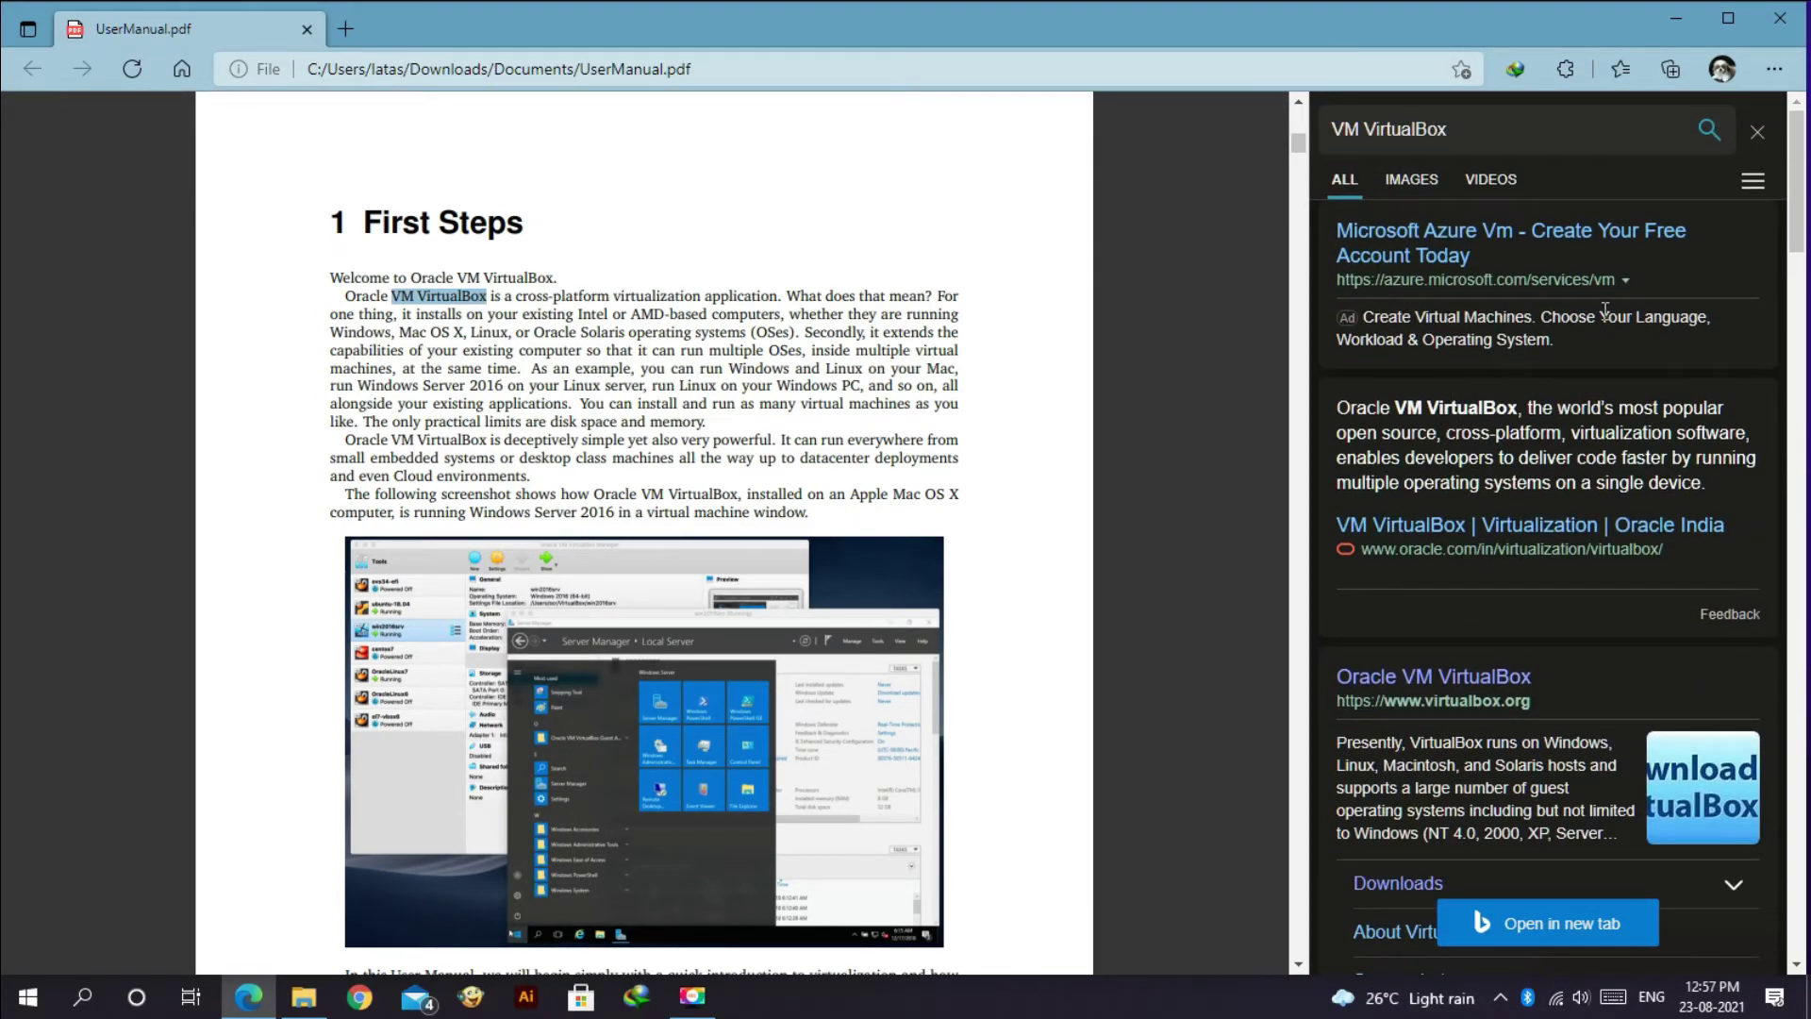
Highlight the opening First Steps paragraph of UserManual.pdf in light blue
left_click(927, 213)
left_click_drag(330, 278, 860, 382)
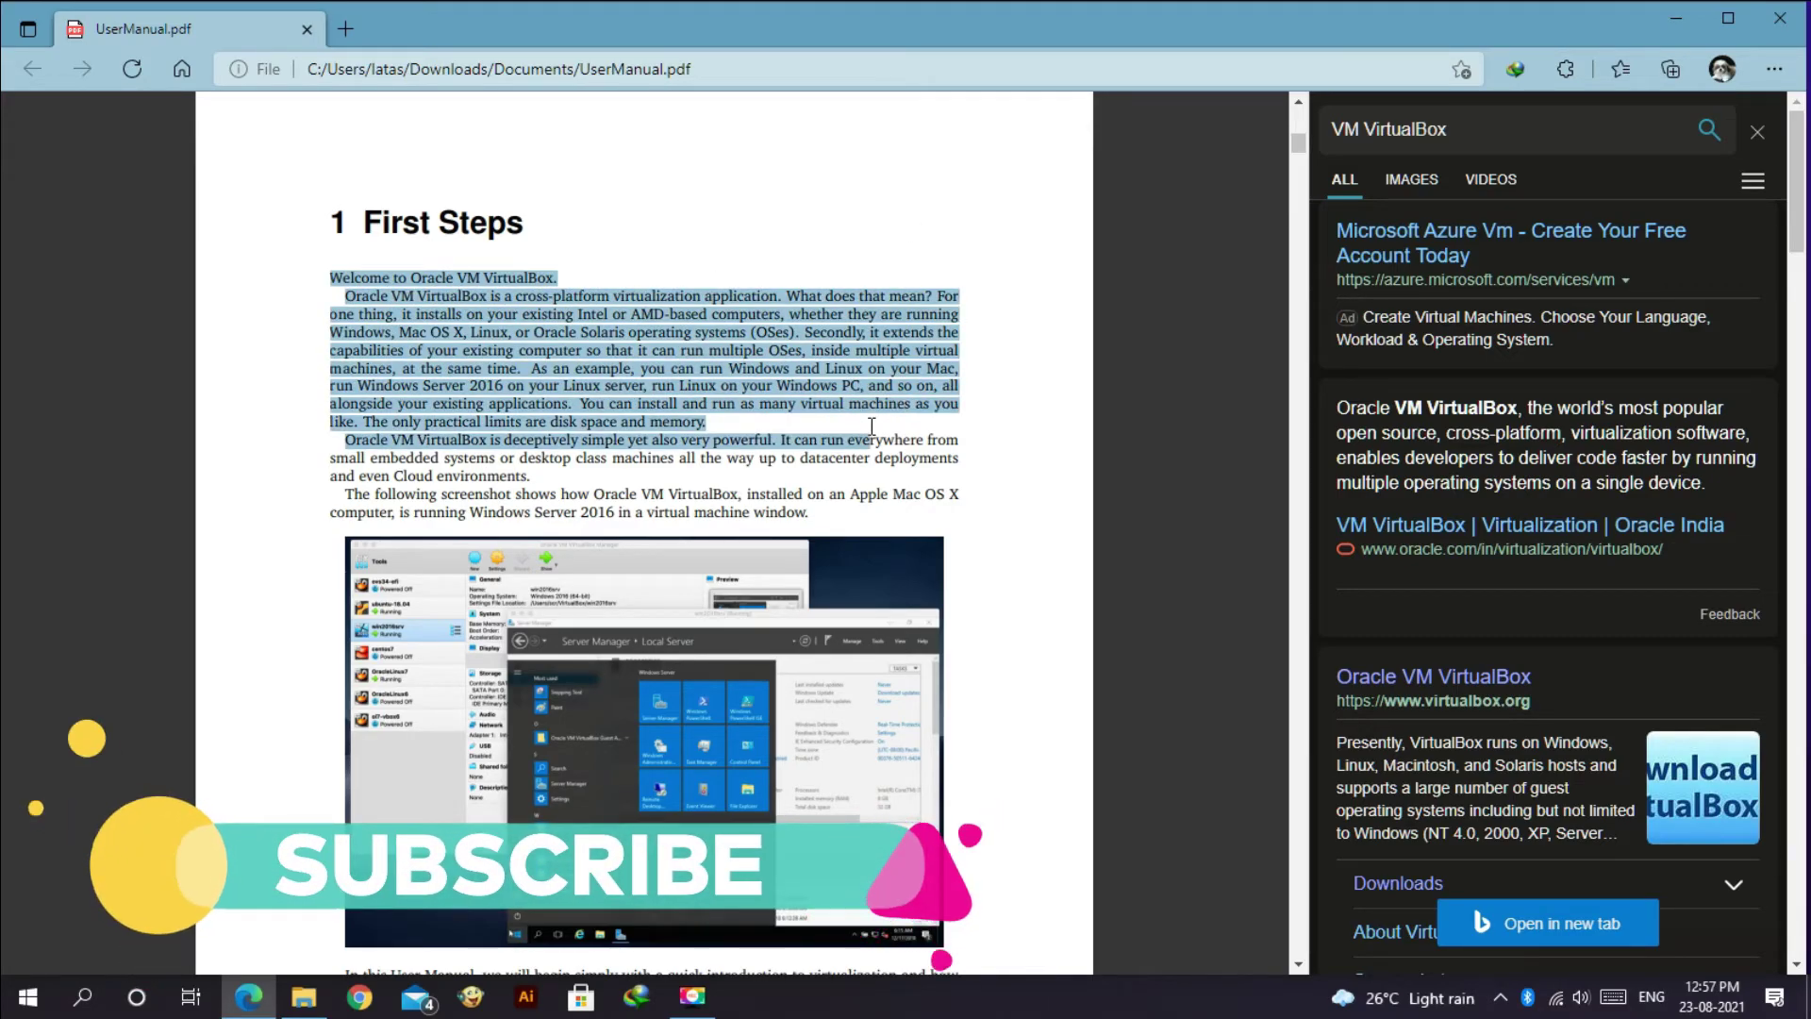
right_click(860, 375)
mouse_move(934, 398)
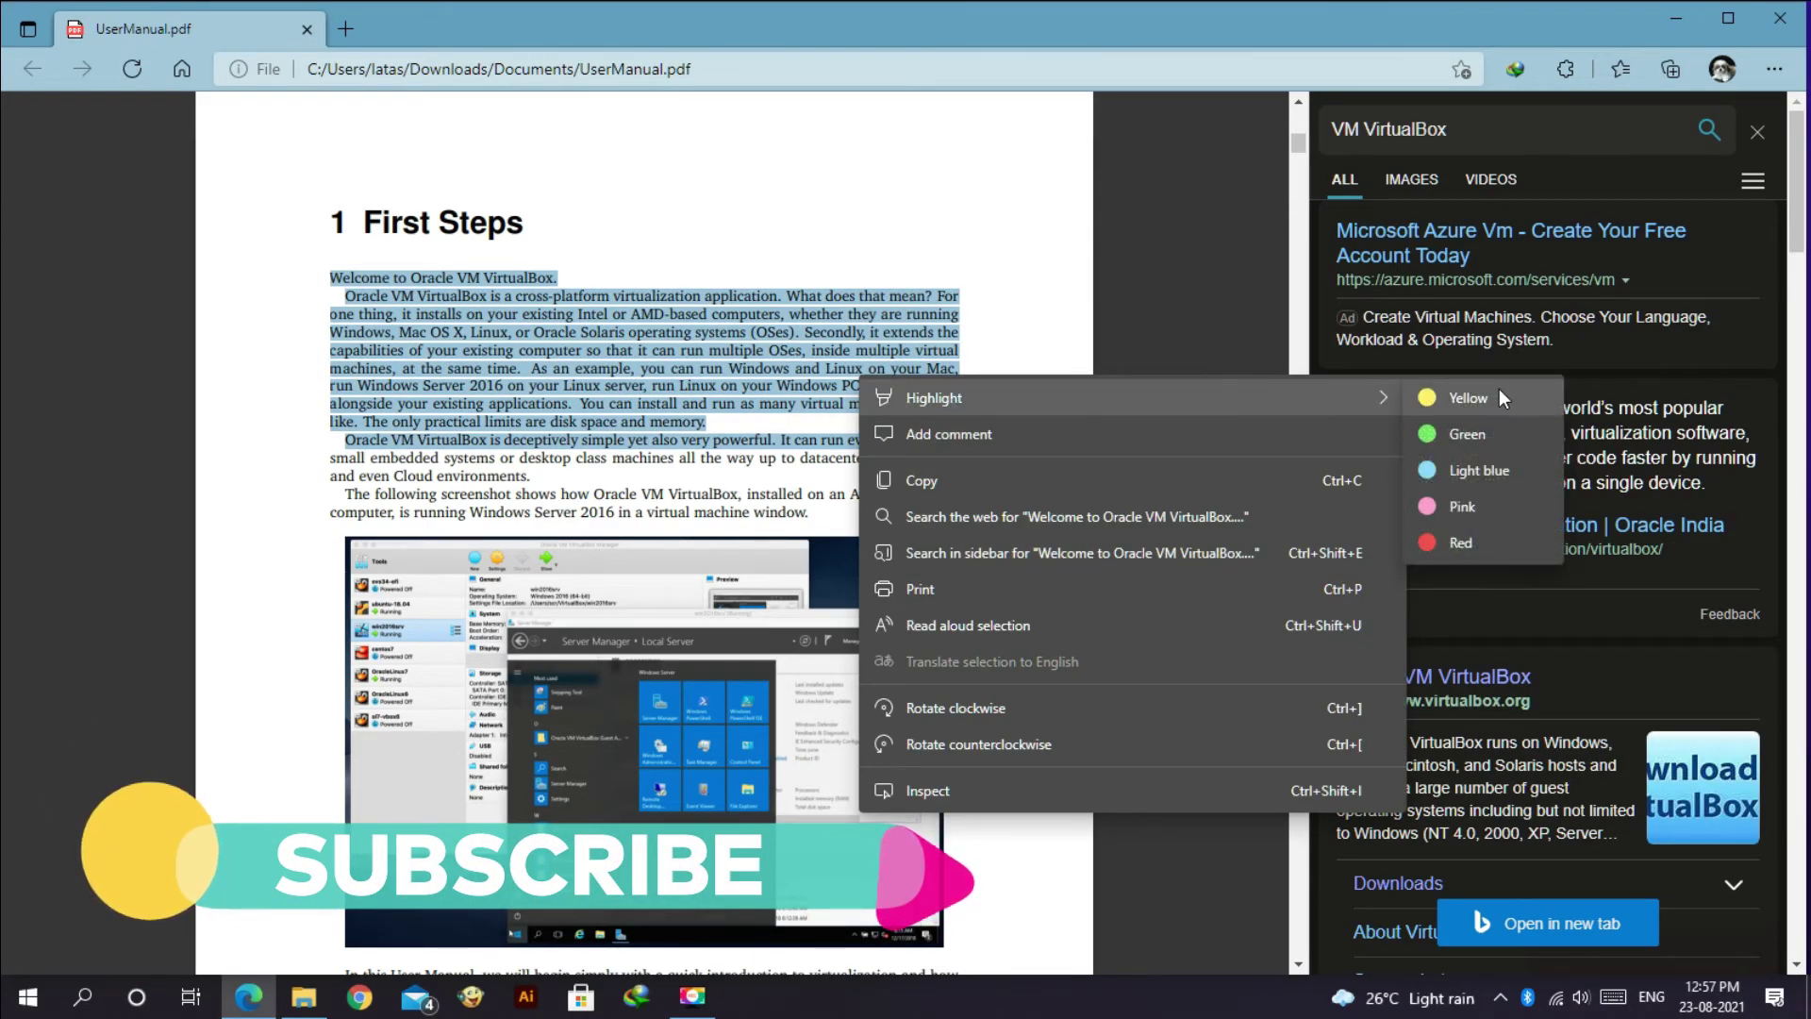
left_click(1479, 470)
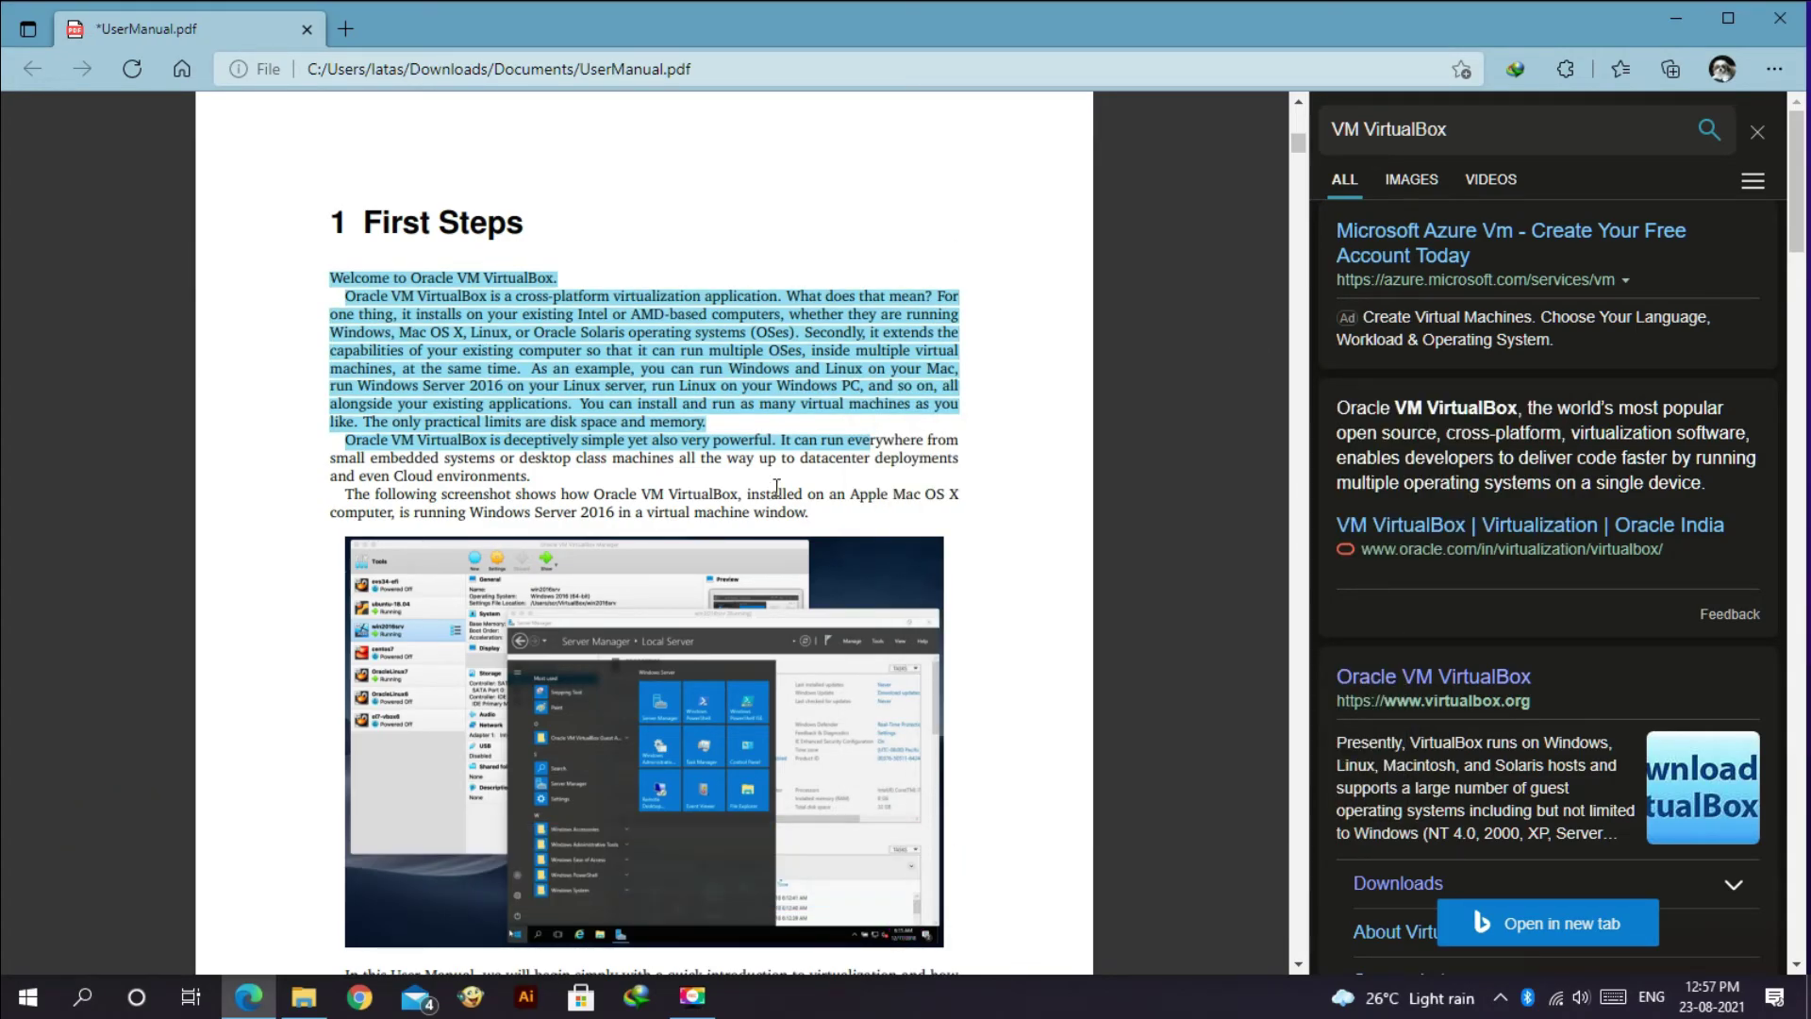
scroll(947, 492, "down", 3)
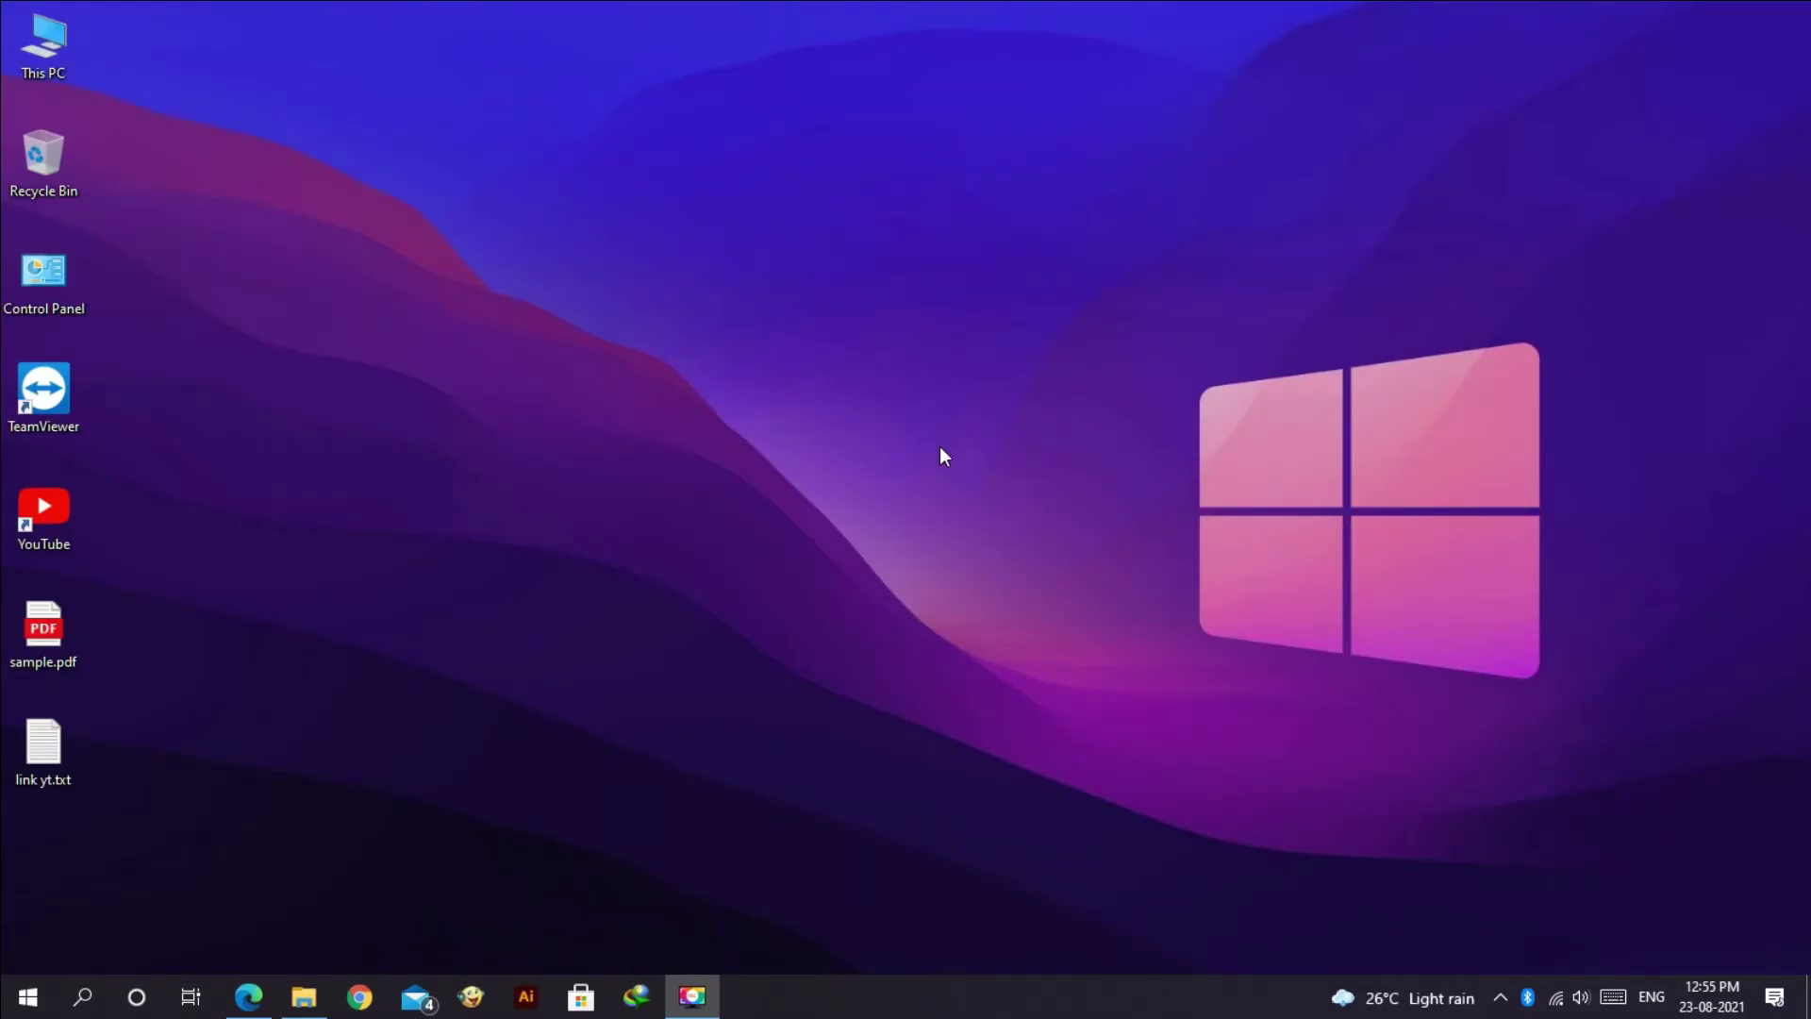